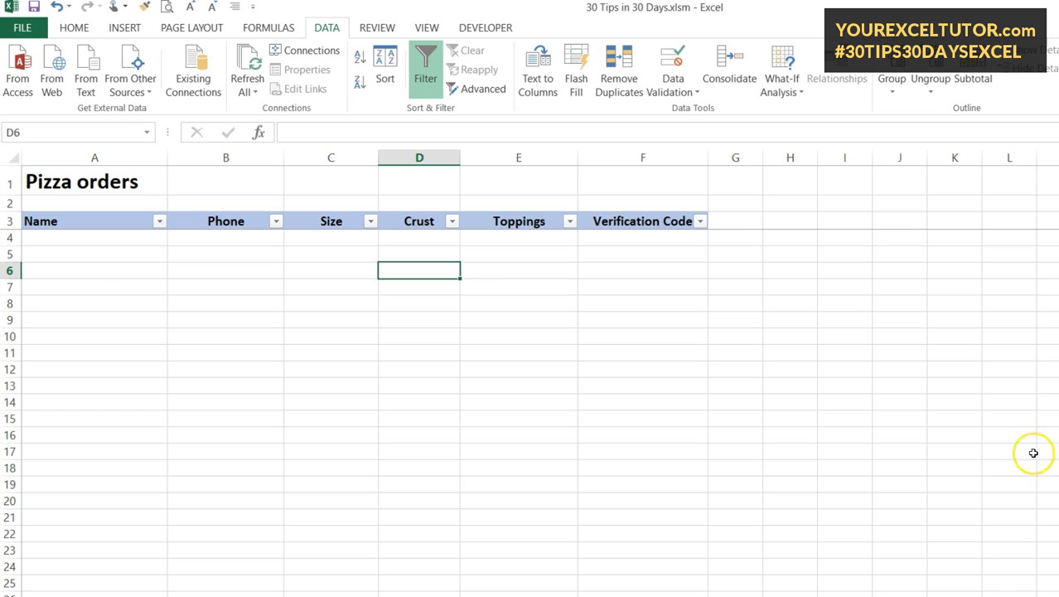
- Type the customer's name into A4 to begin the first order, moving on to Phone
left_click(226, 361)
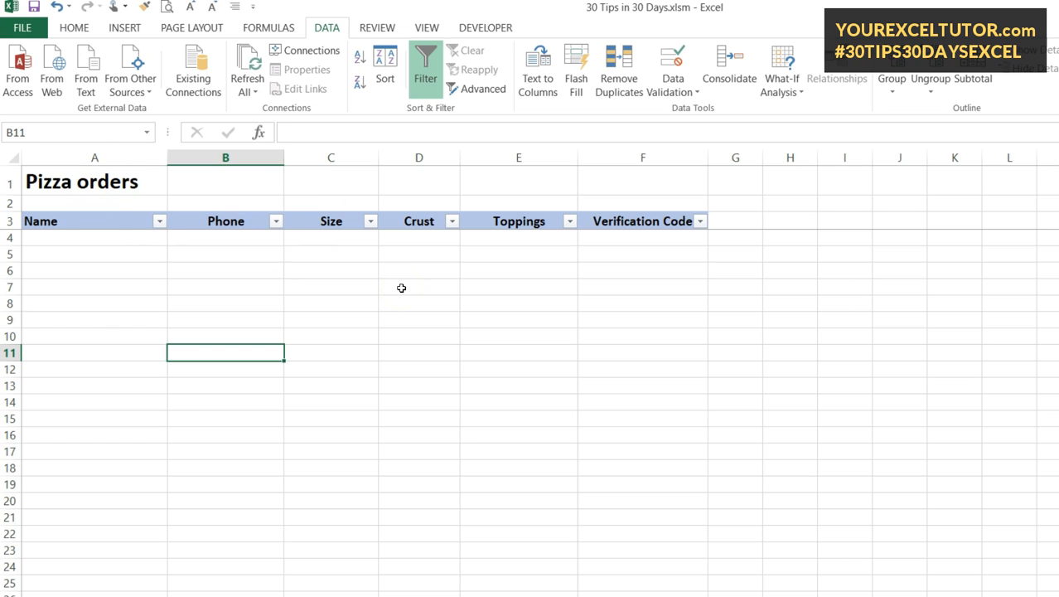
left_click(128, 240)
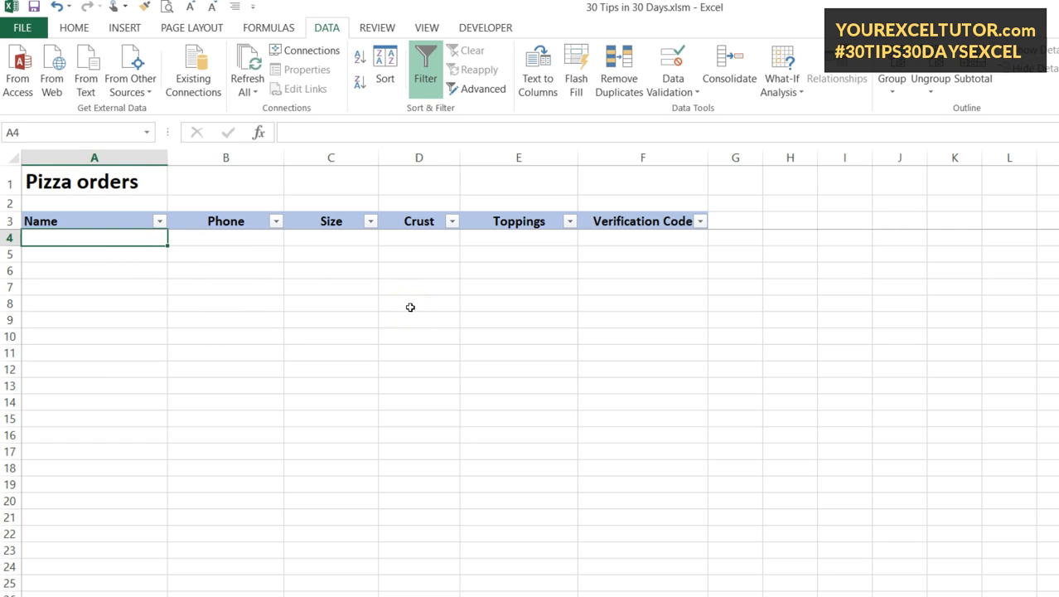
type("Bob Smith")
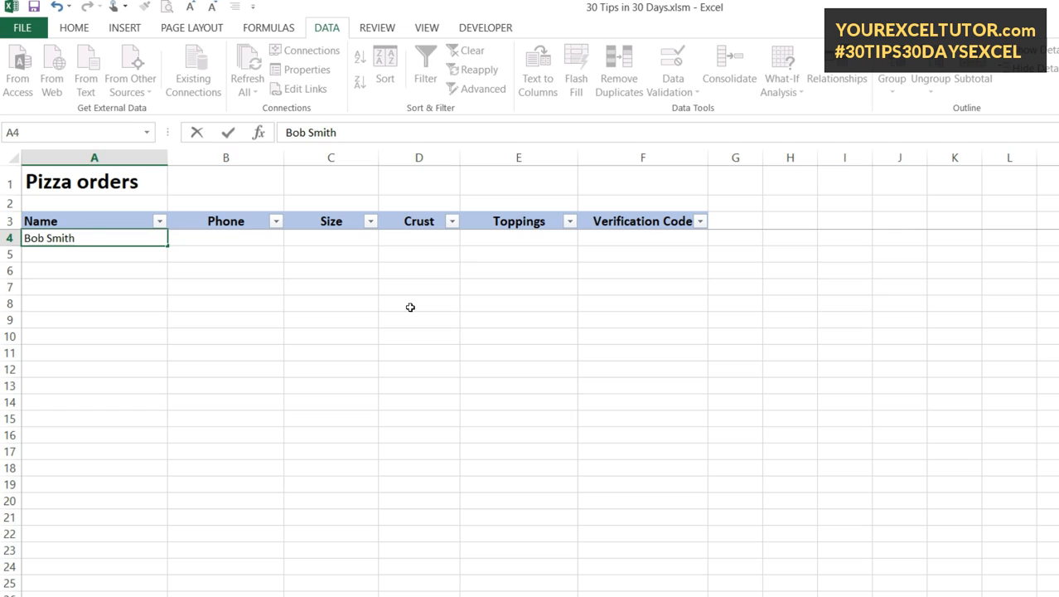
key("Tab")
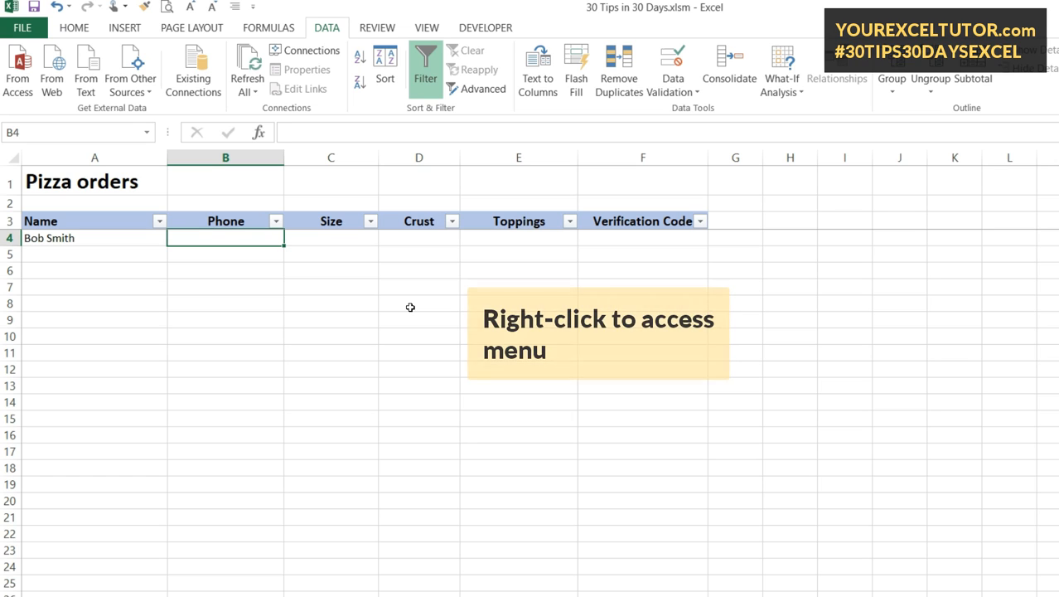
- Format B4 with the (###) ###-#### custom format and enter the customer's phone number
right_click(236, 239)
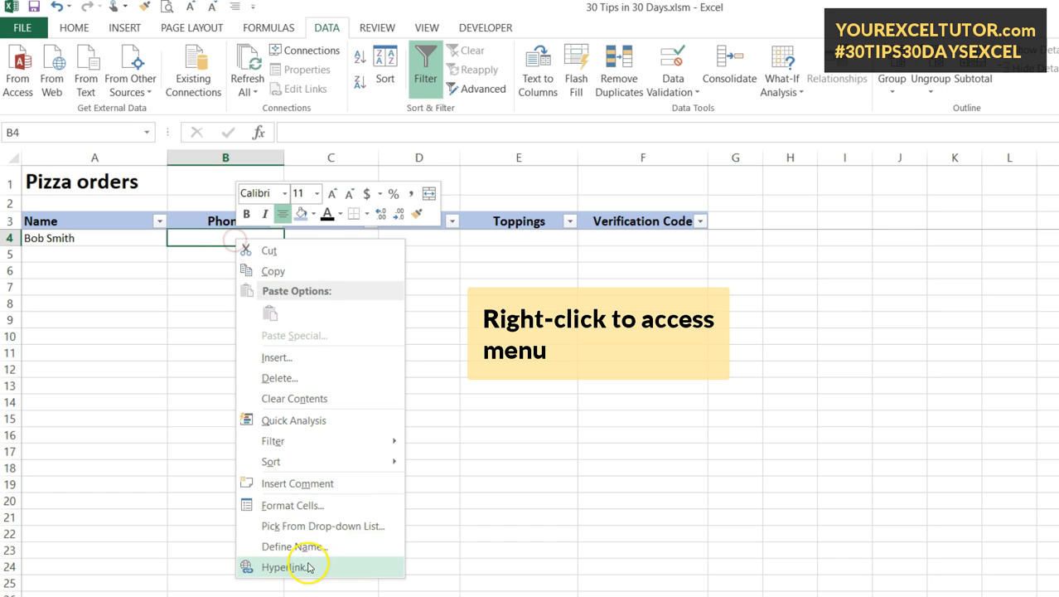
left_click(319, 527)
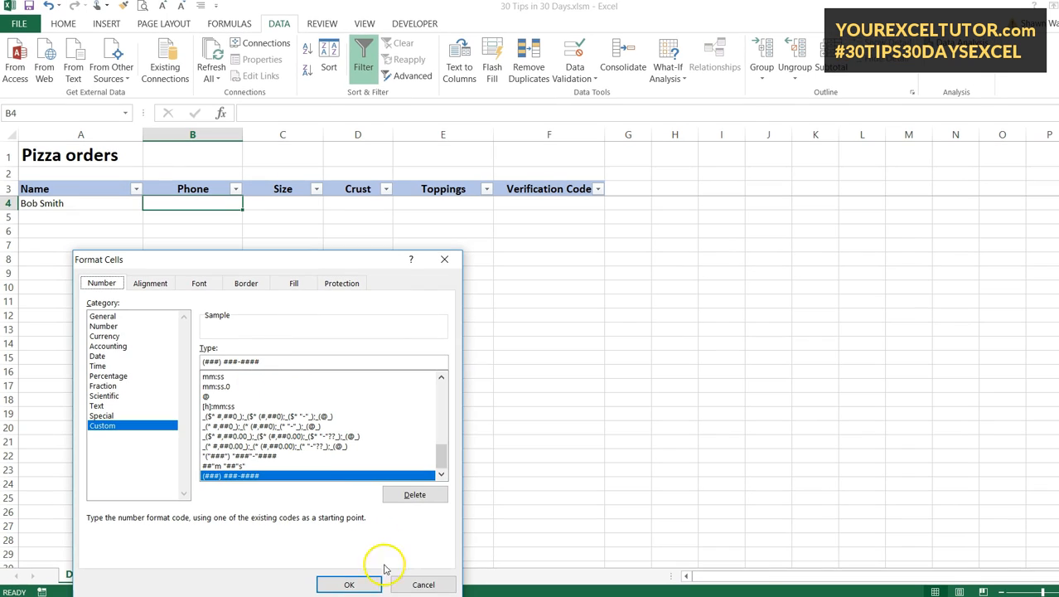
left_click(361, 582)
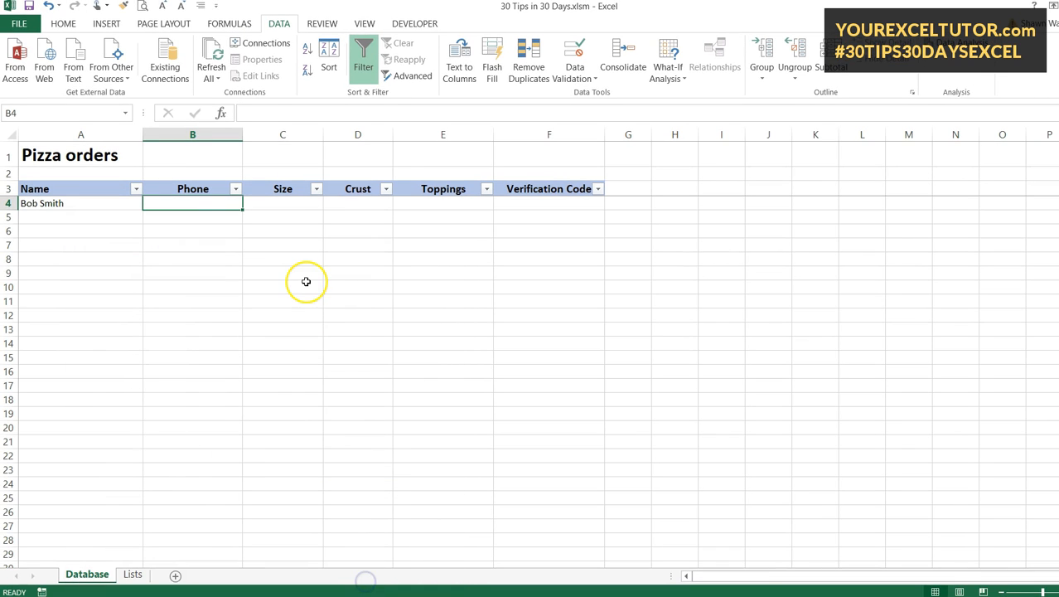
type("88")
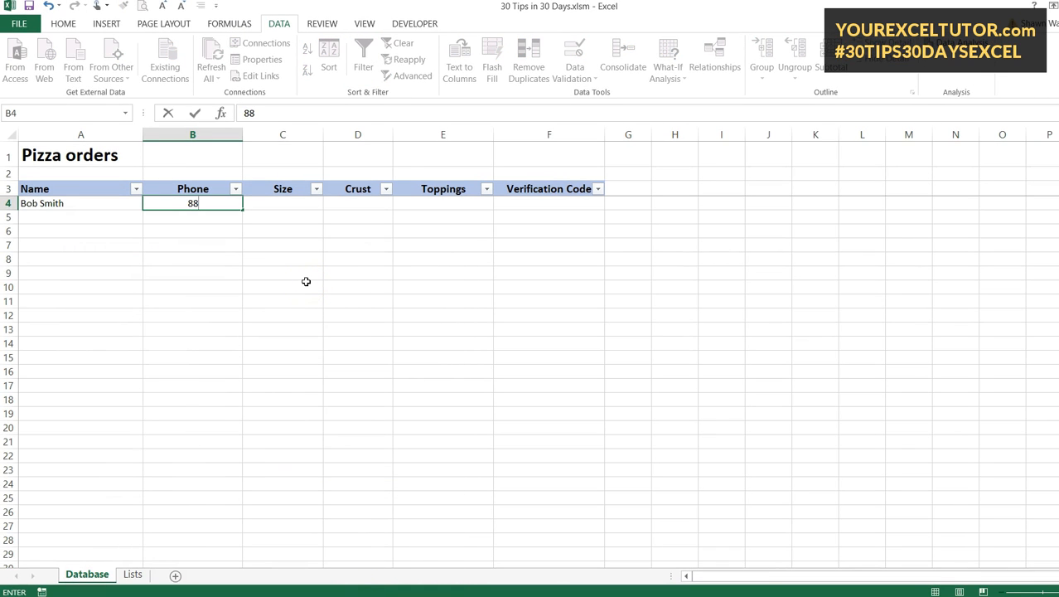
type("85551212")
key("Return")
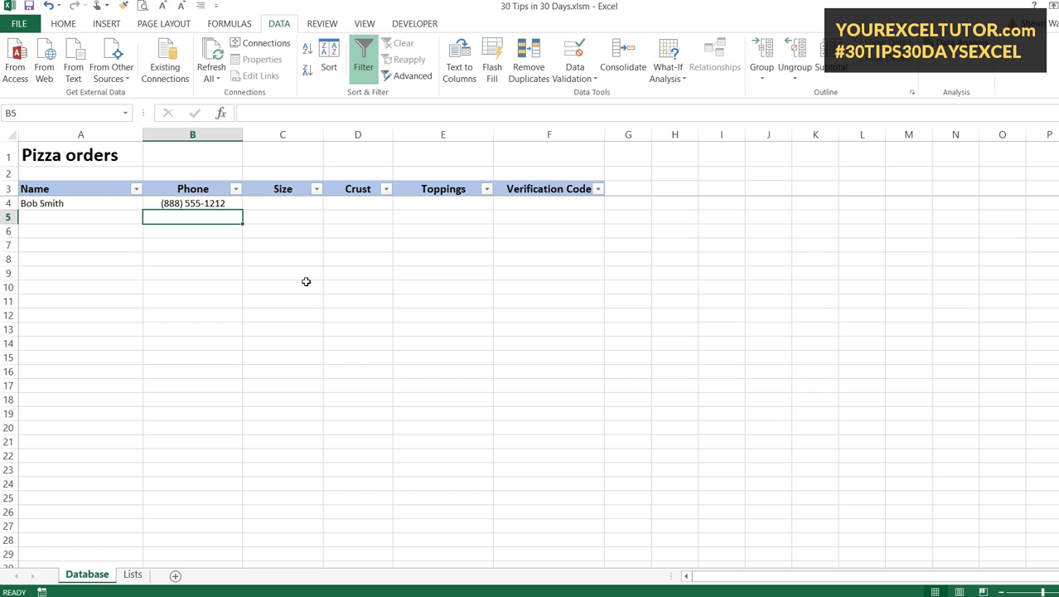
left_click(282, 205)
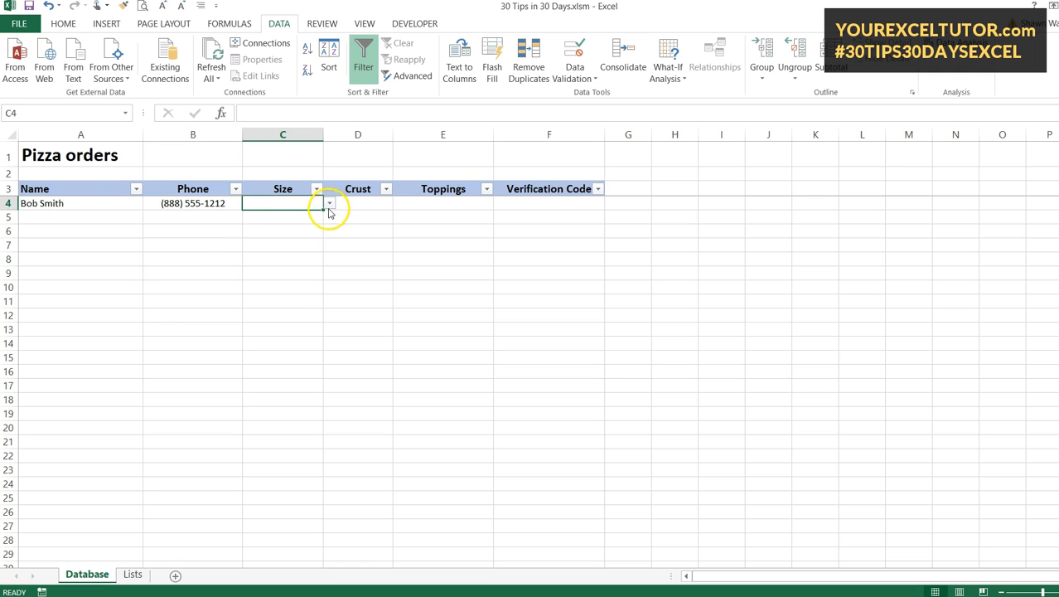
- Remove the Size cell's old list rule by setting its validation to Any value
left_click(575, 64)
left_click(450, 318)
left_click(425, 330)
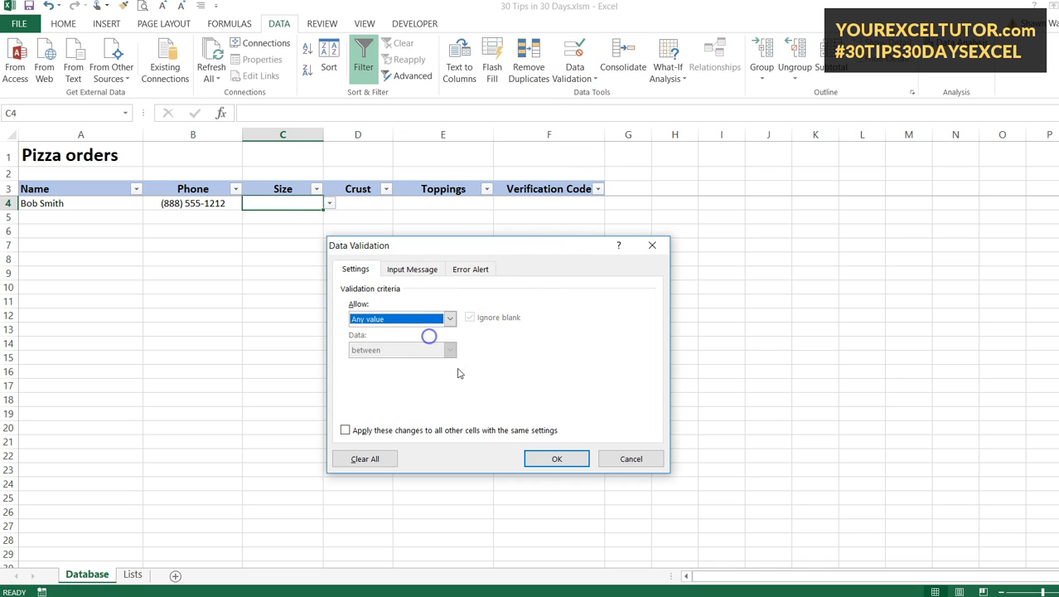
left_click(557, 459)
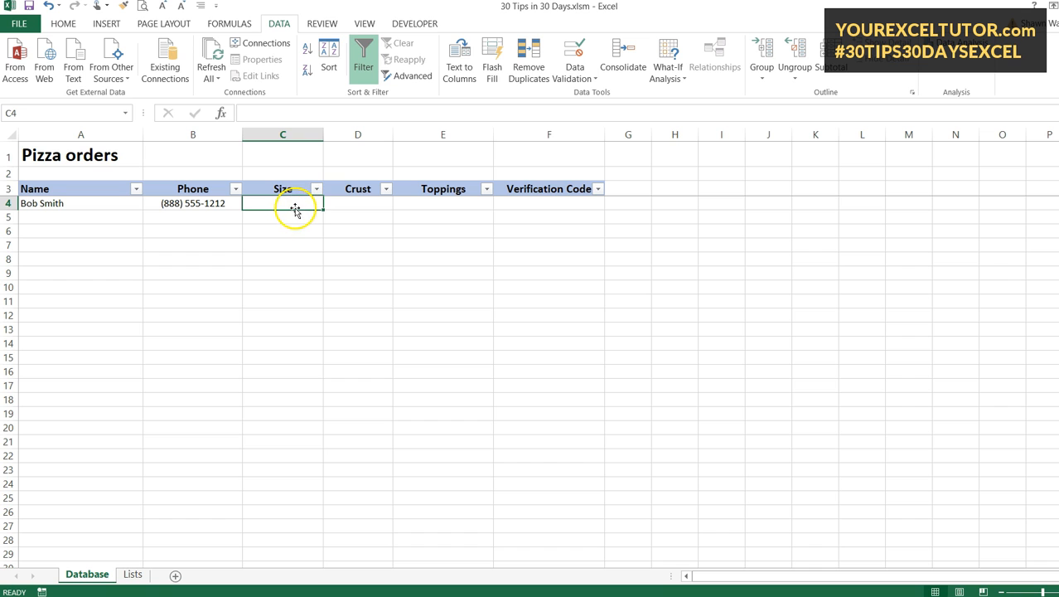
left_click(277, 27)
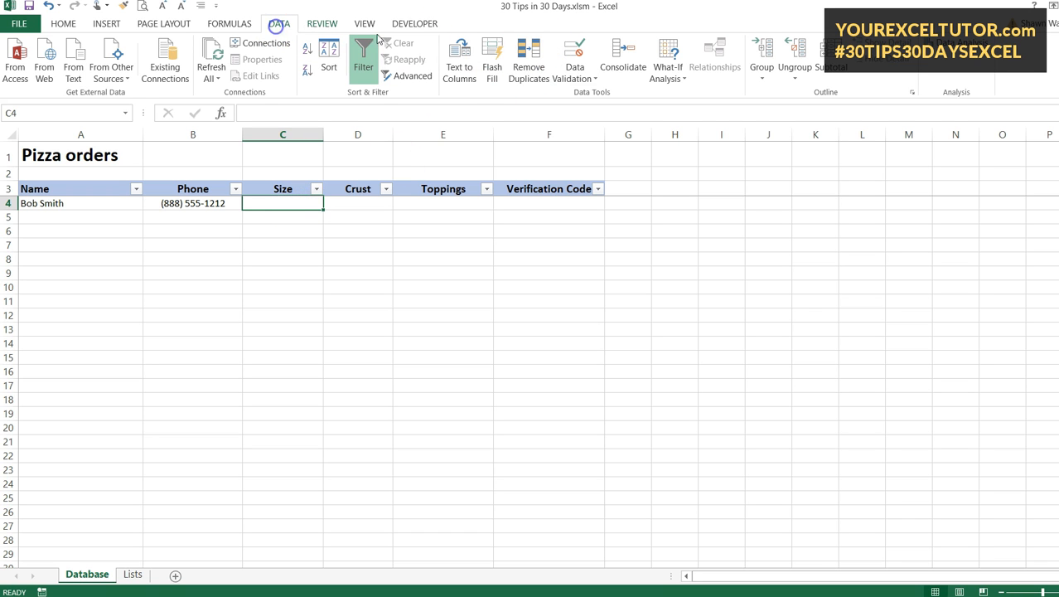
- Start a new List validation for C4 and delete the Small,Medium,Large source text
left_click(571, 66)
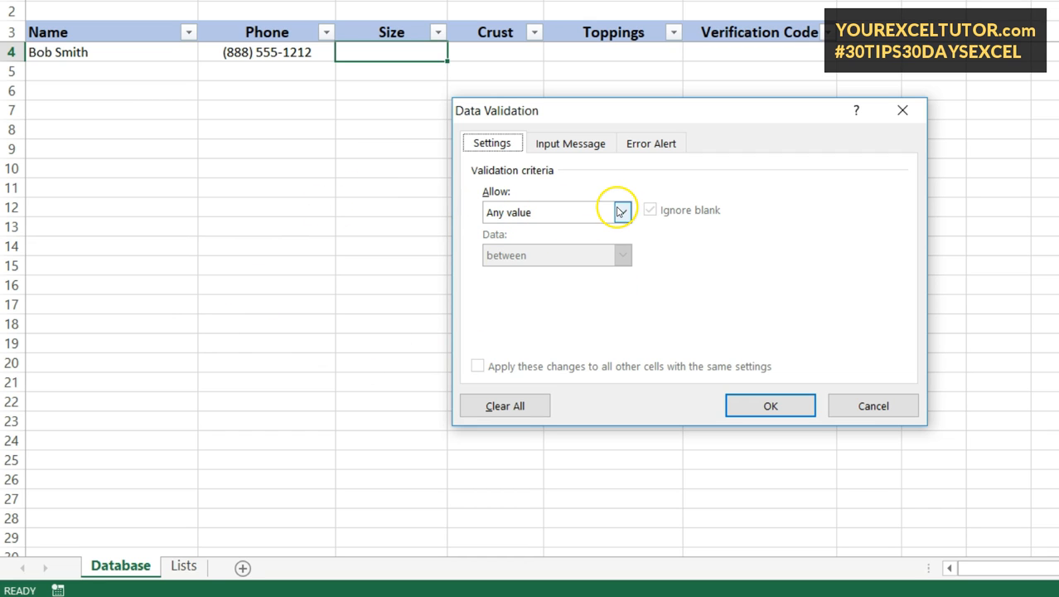
left_click(622, 212)
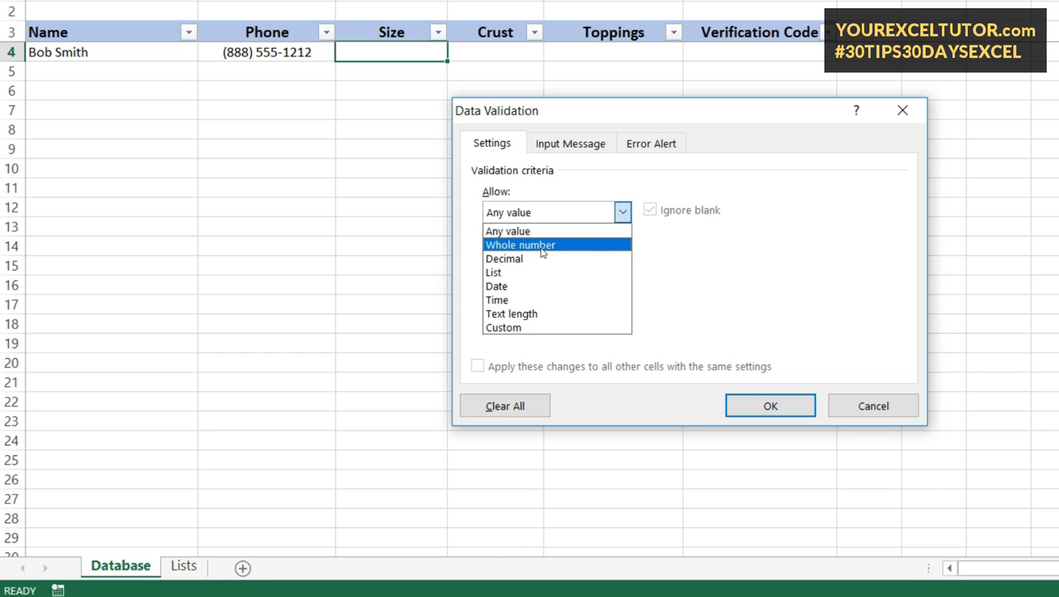
left_click(539, 264)
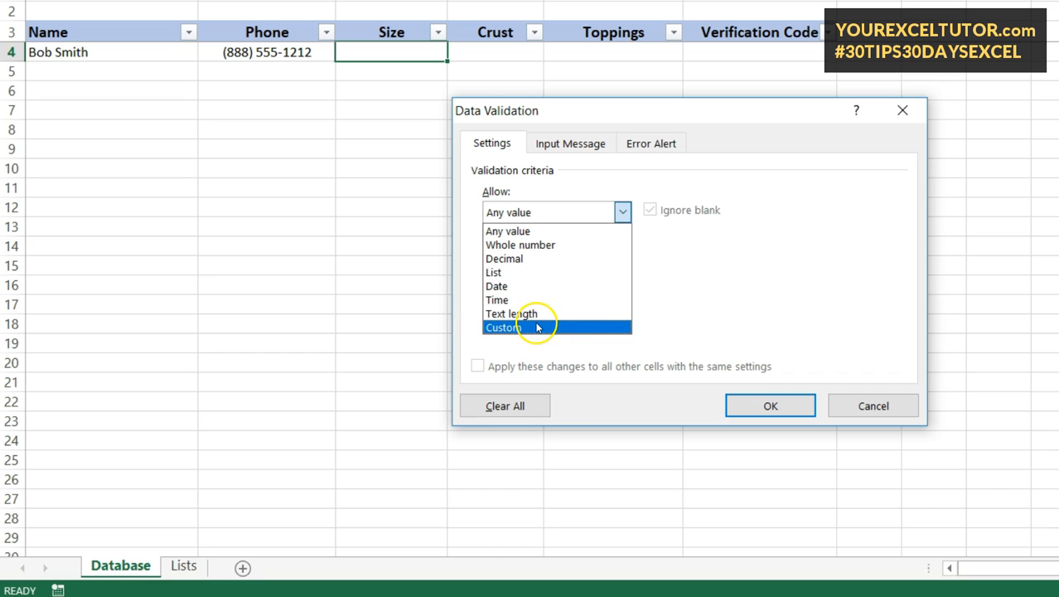
left_click(530, 272)
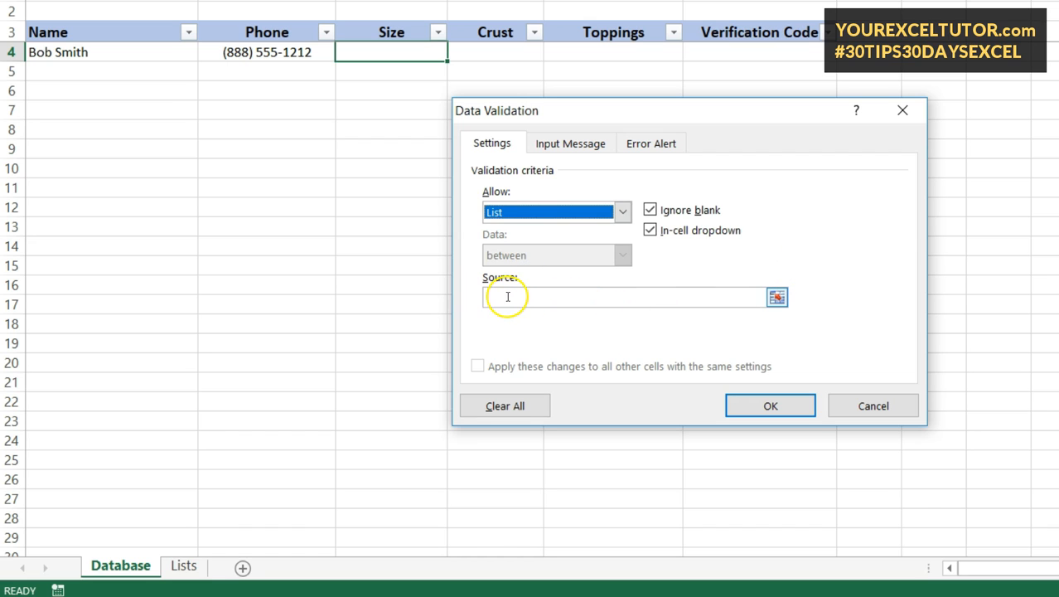
left_click(502, 296)
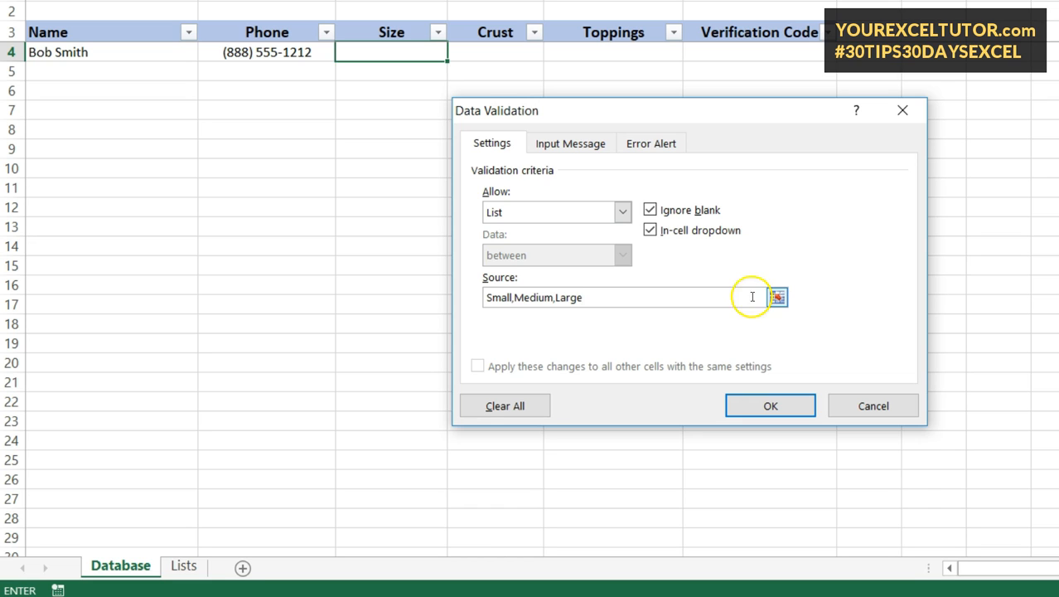
double_click(539, 298)
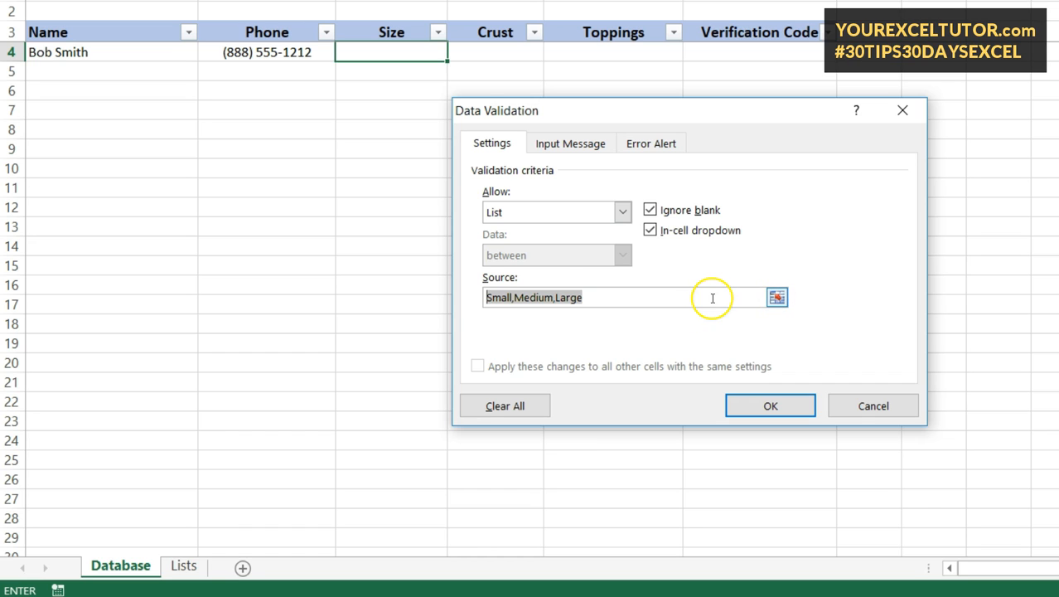
key("Delete")
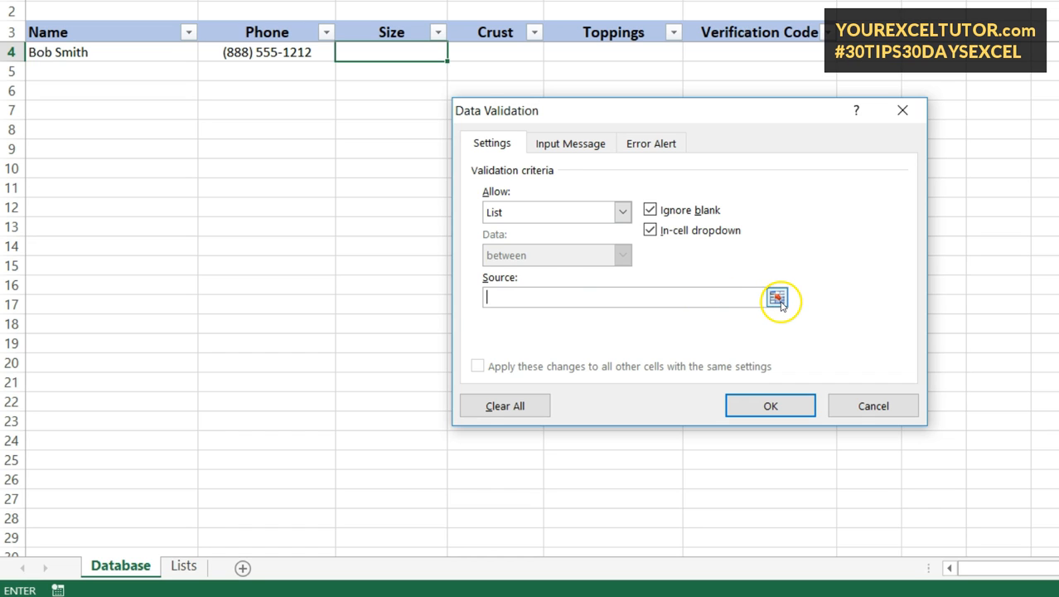
- Set C4's list source to the sizes at =Lists!$A$2:$A$7 and apply it
left_click(778, 298)
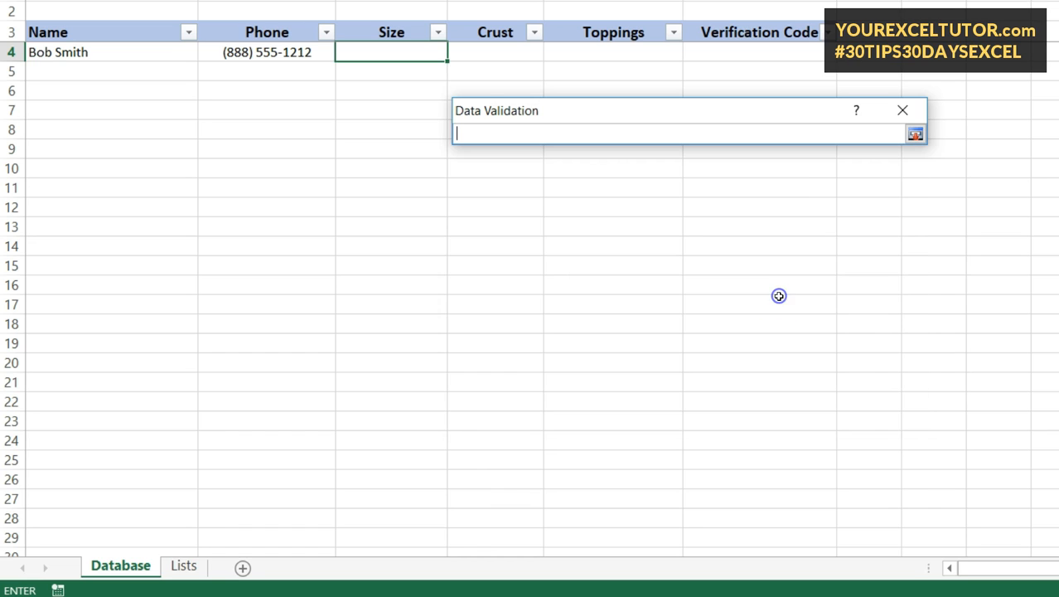
left_click(183, 566)
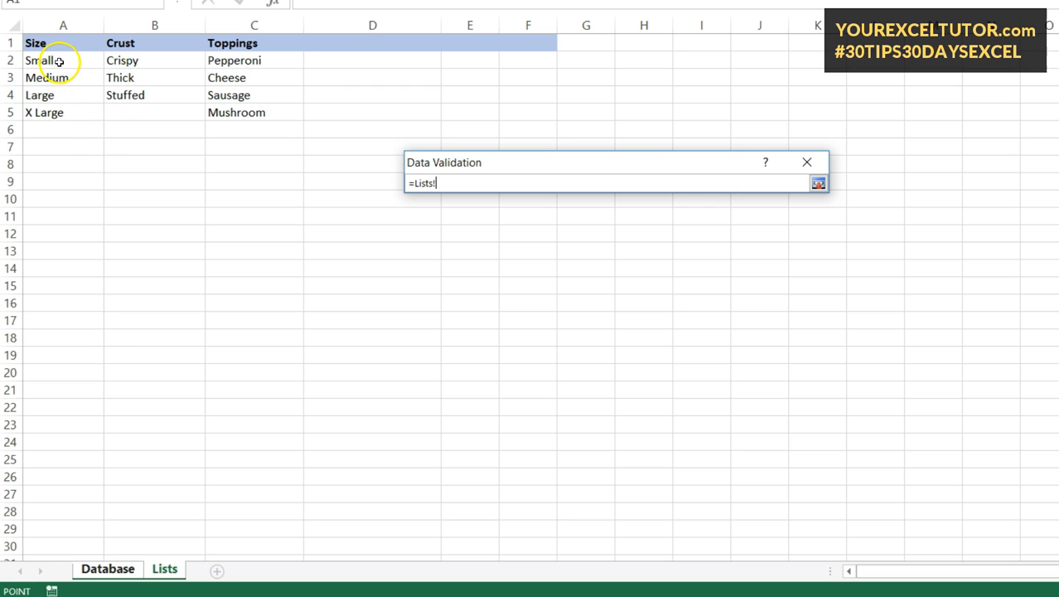
left_click(61, 60)
left_click_drag(61, 60, 77, 147)
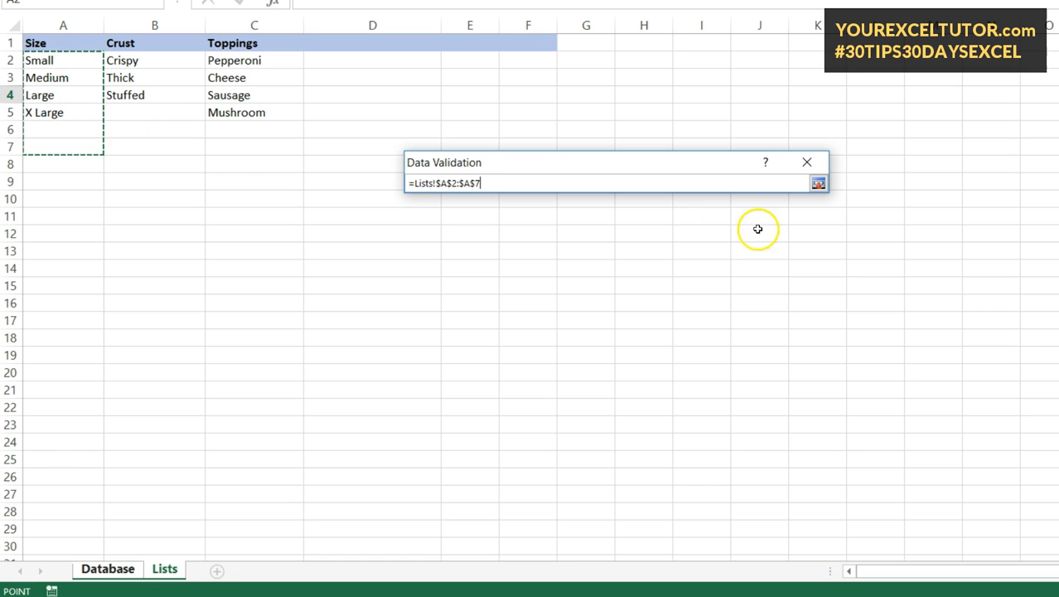
left_click(818, 186)
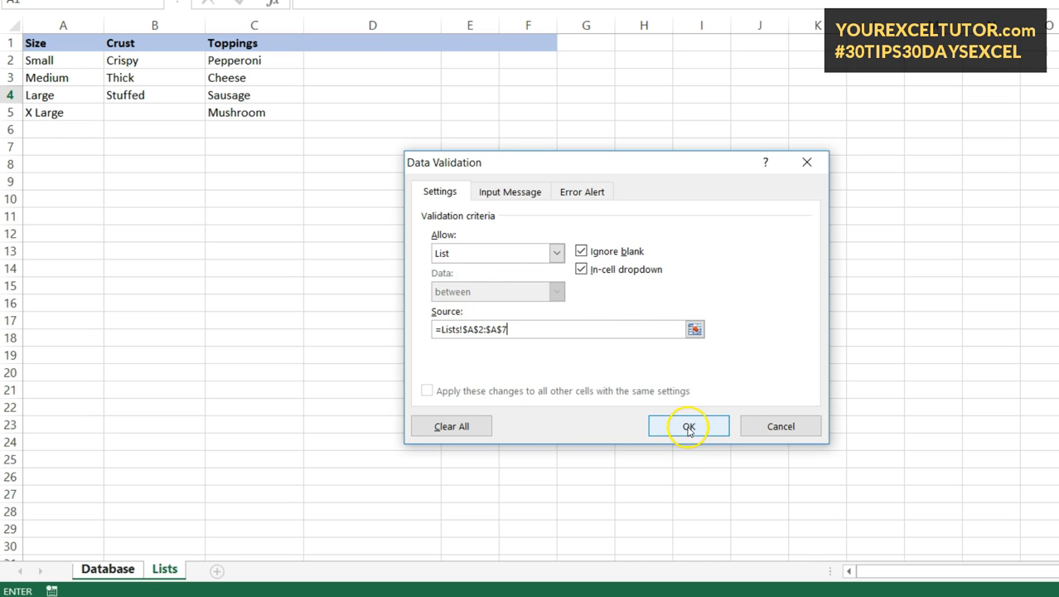
left_click(688, 426)
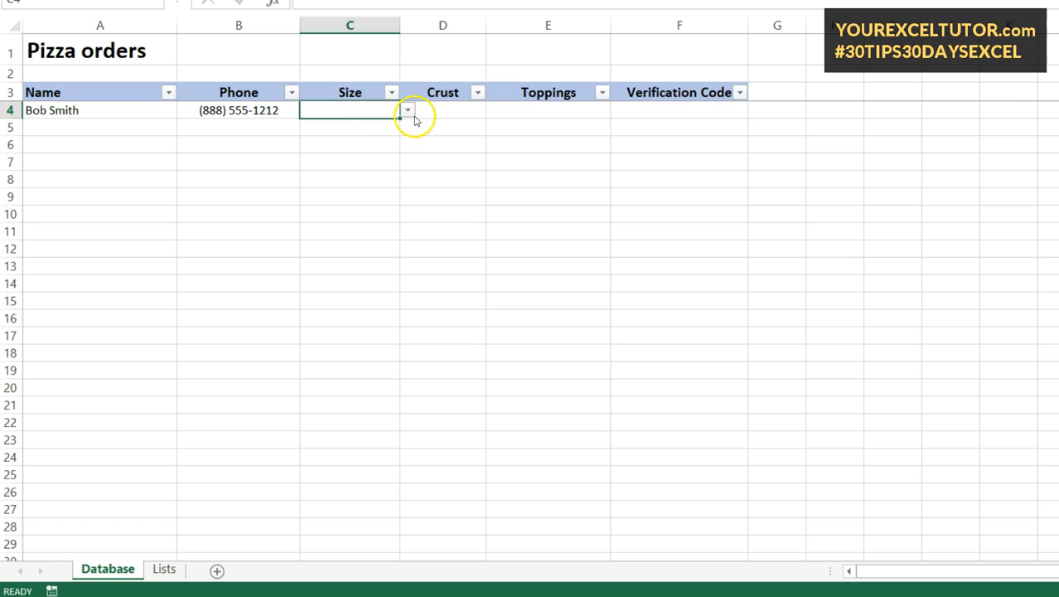
left_click(387, 142)
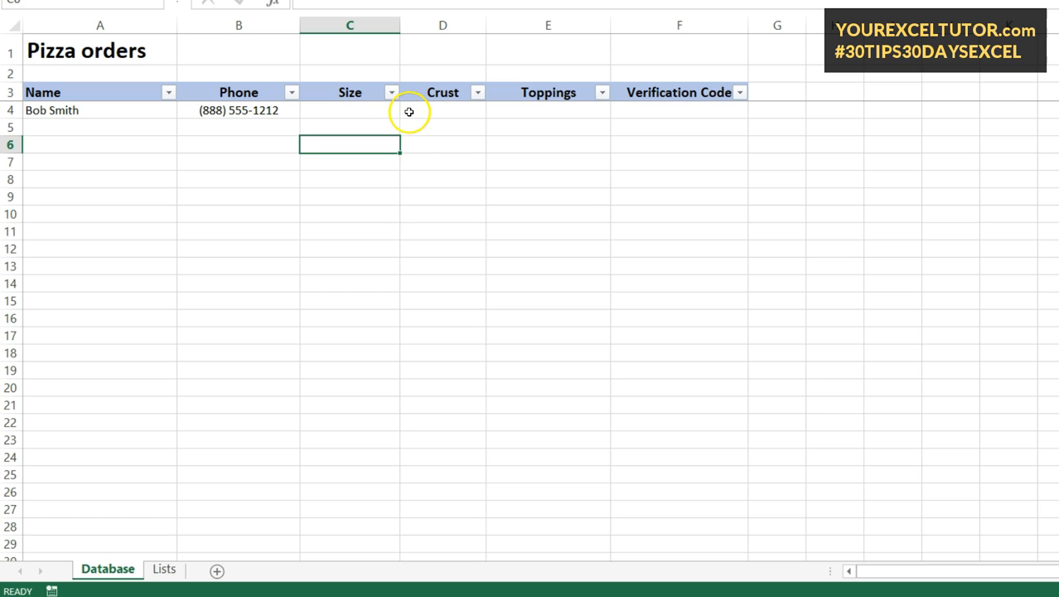
- Check the size options in C4's dropdown, then reopen its Data Validation settings
left_click(391, 112)
left_click(406, 110)
left_click(396, 108)
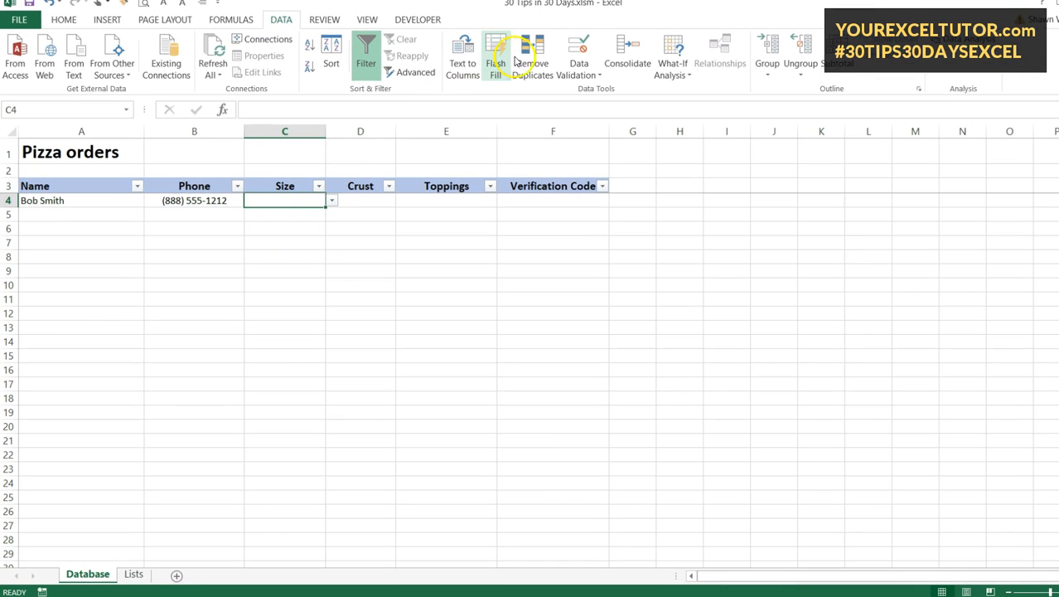
left_click(586, 57)
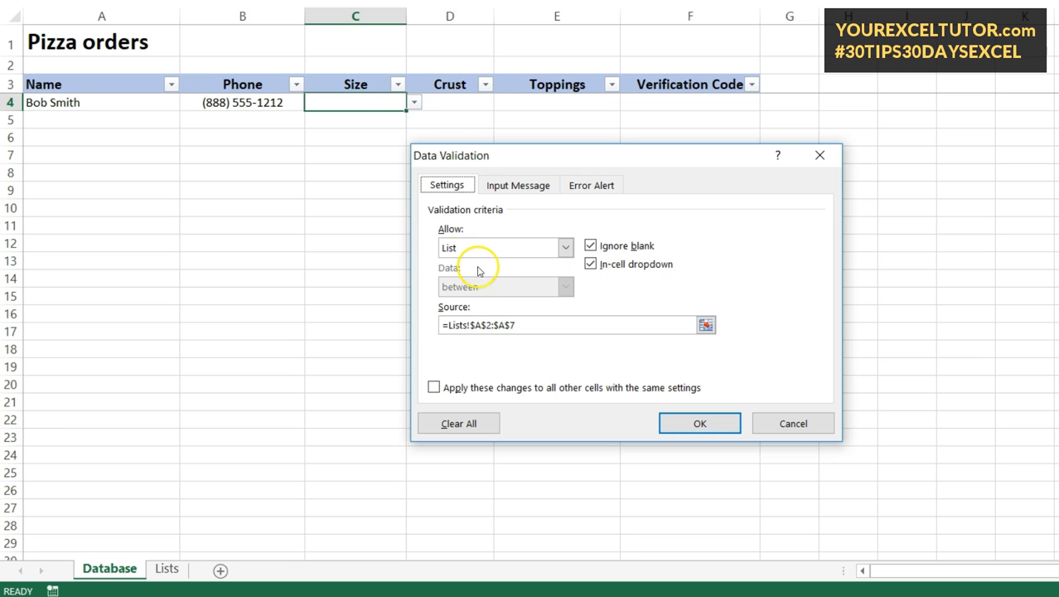
- Enter 'Select size' as C4's input message, then view the error alert options
left_click(510, 189)
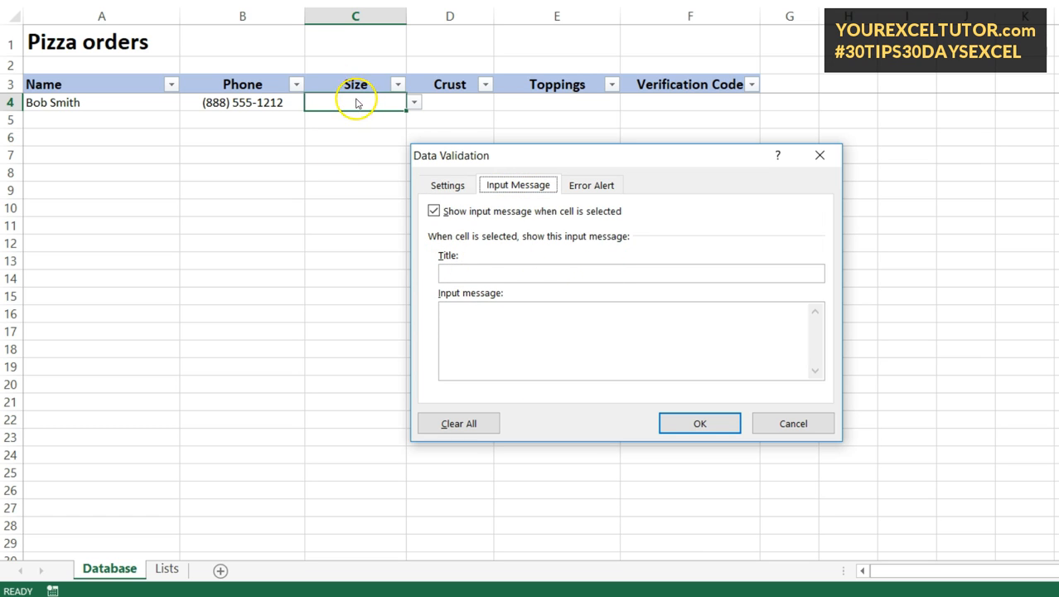
left_click(475, 325)
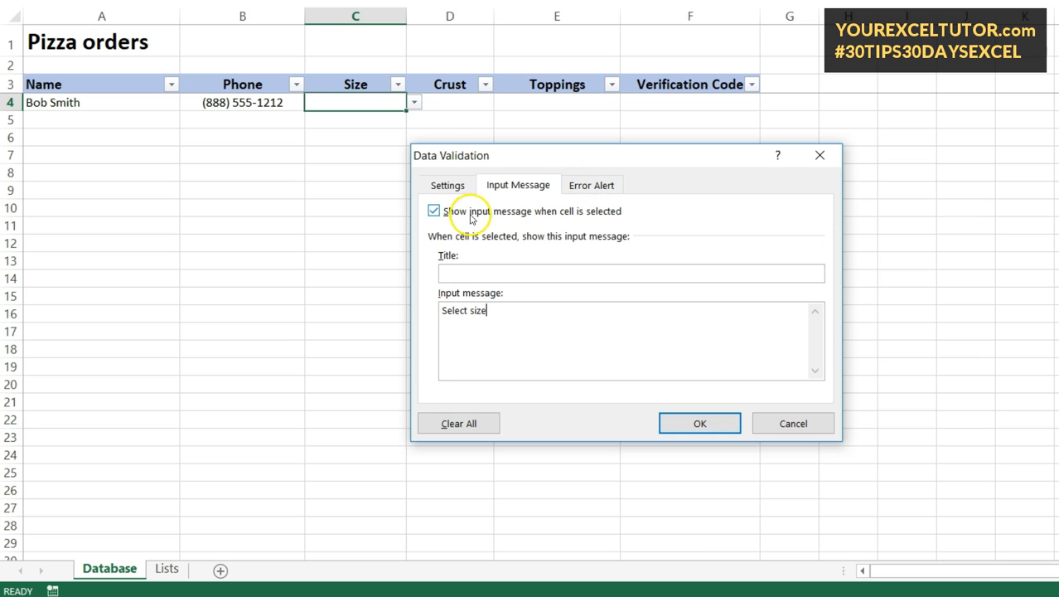
left_click(600, 183)
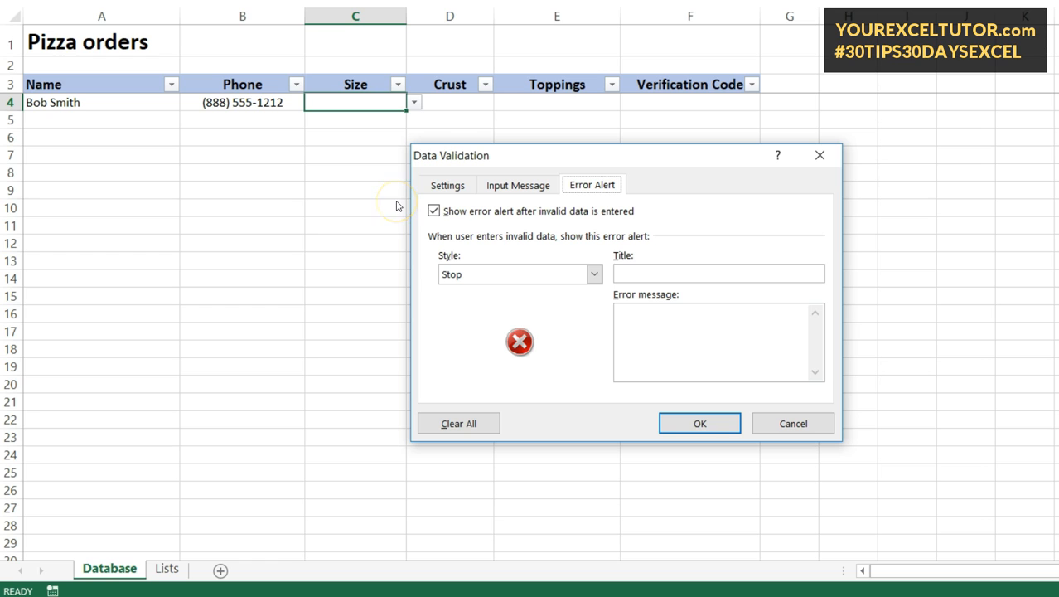
- Keep Show error alert enabled and apply the Size validation to C4
left_click_drag(579, 155, 619, 166)
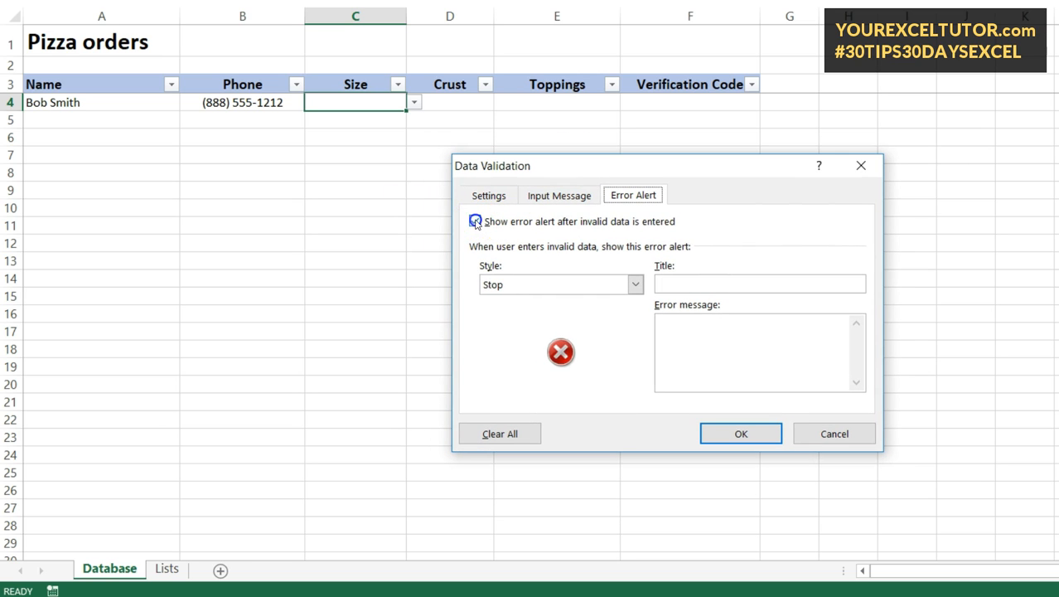
left_click(475, 222)
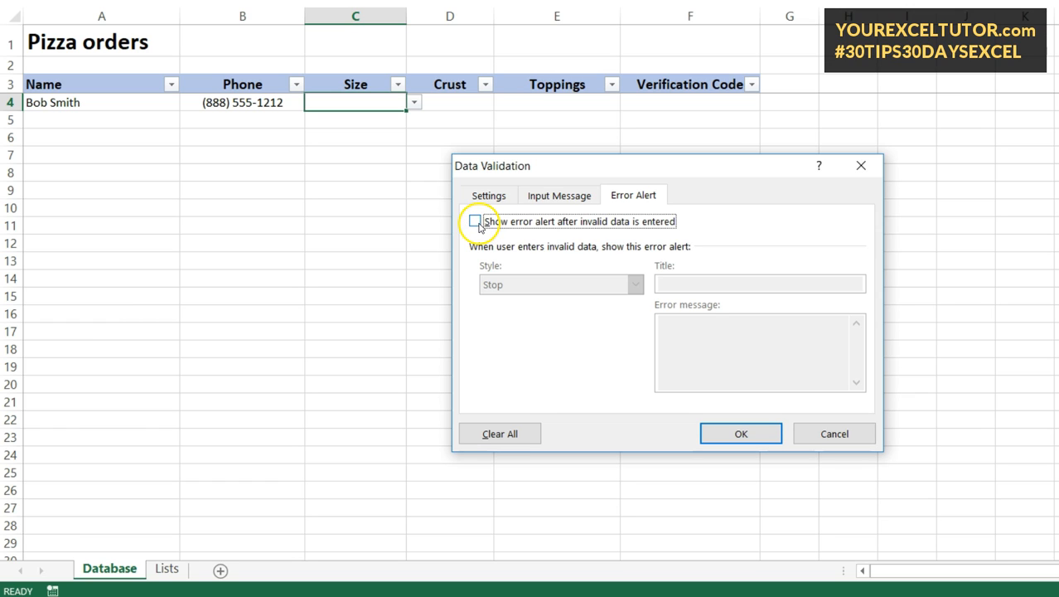
left_click(476, 222)
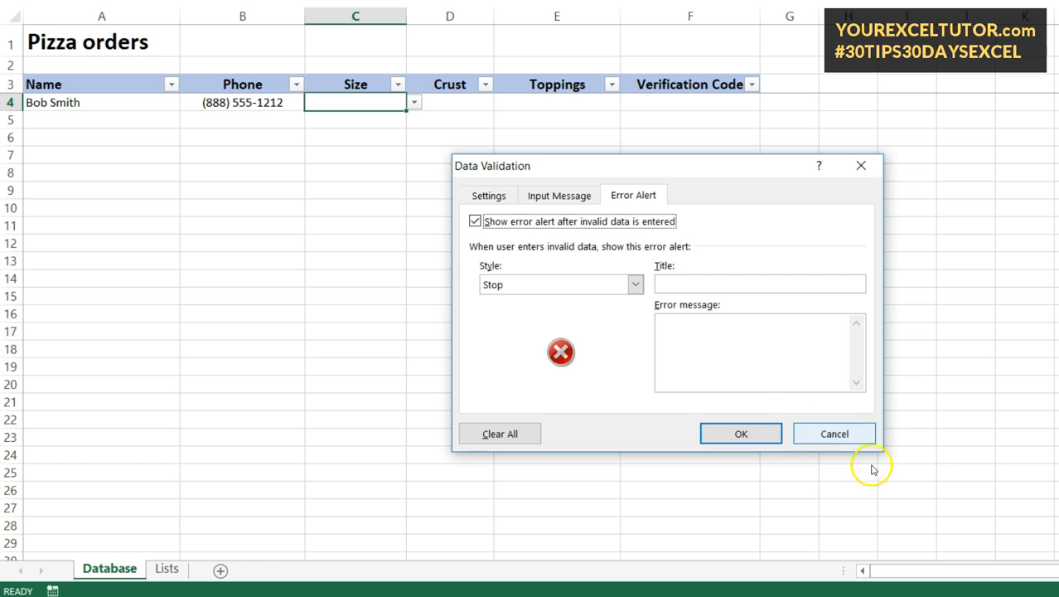
left_click(756, 436)
- Choose Medium from C4's size dropdown after seeing the Select size prompt
left_click(426, 166)
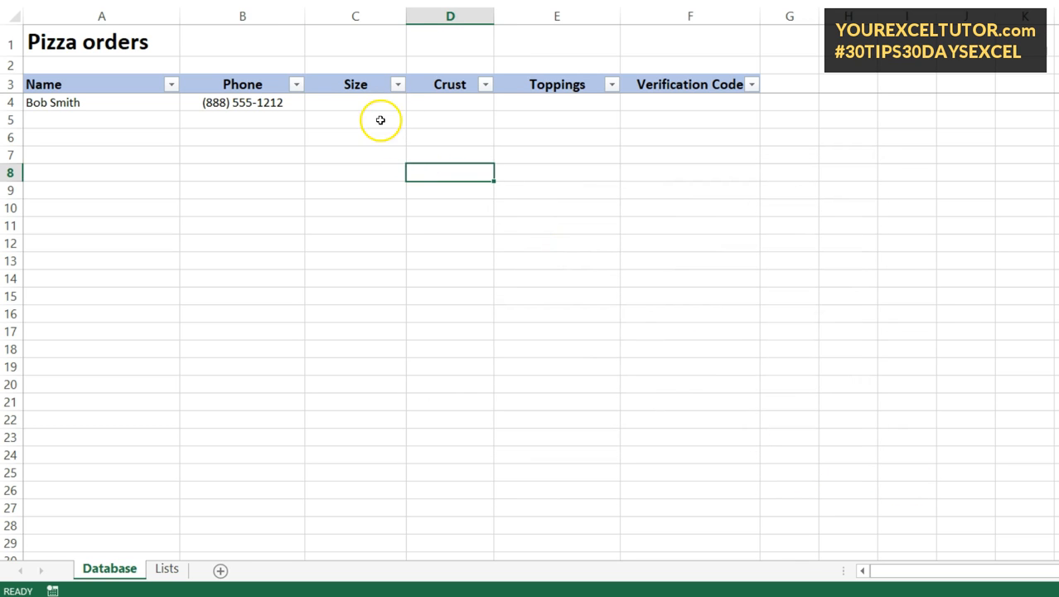
left_click(381, 118)
left_click(378, 100)
left_click(412, 103)
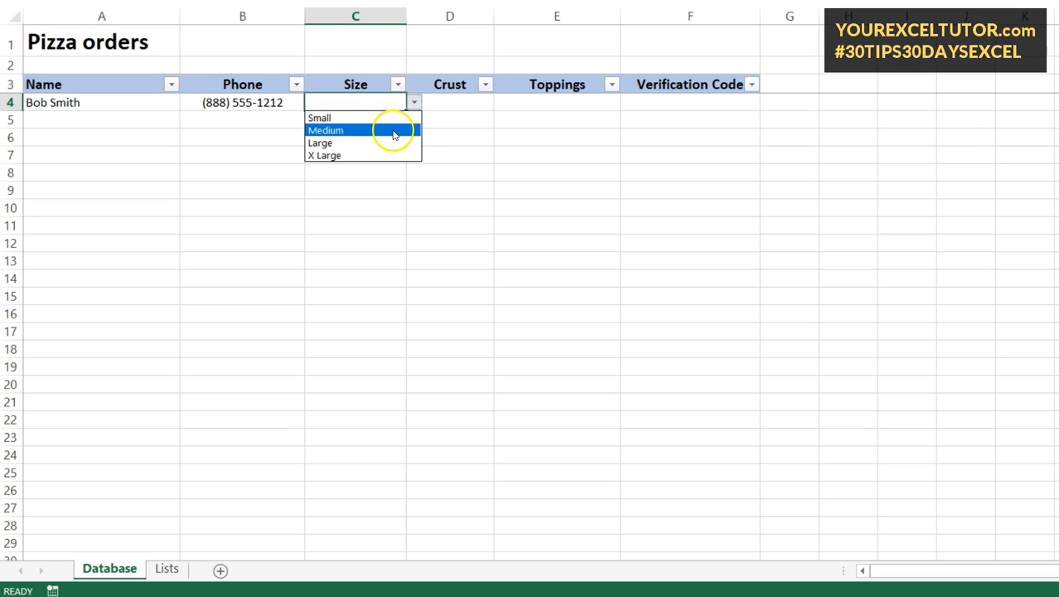
left_click(392, 131)
left_click(478, 106)
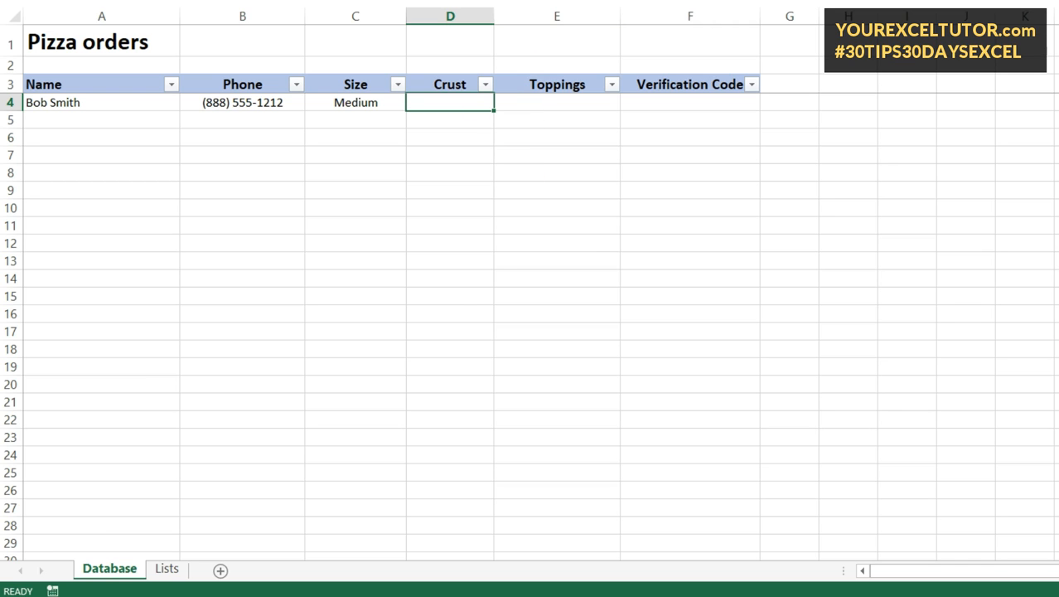
key("alt+a")
- Give D4 a List validation sourced from the Crust options =Lists!$B$2:$B$6
key("v")
key("v")
left_click(486, 195)
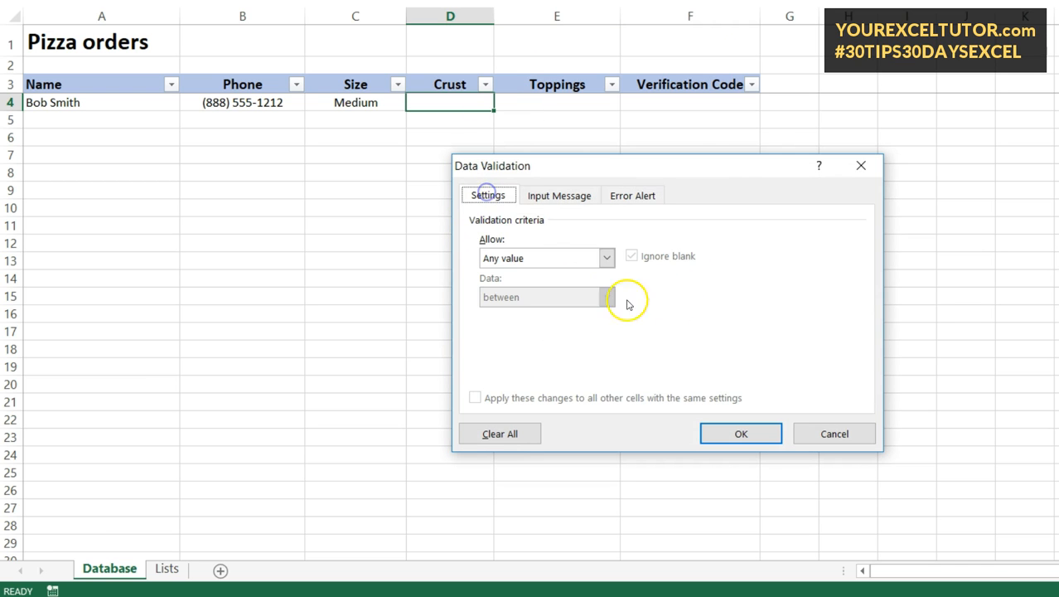
left_click(520, 258)
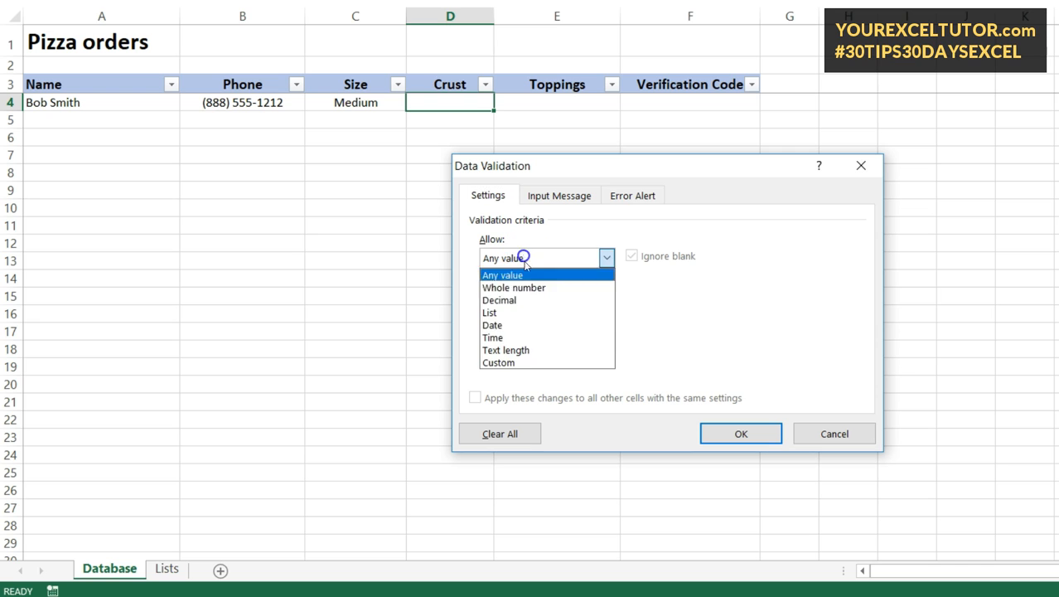
left_click(530, 311)
left_click(750, 336)
left_click(167, 568)
left_click_drag(152, 53, 152, 123)
left_click(873, 186)
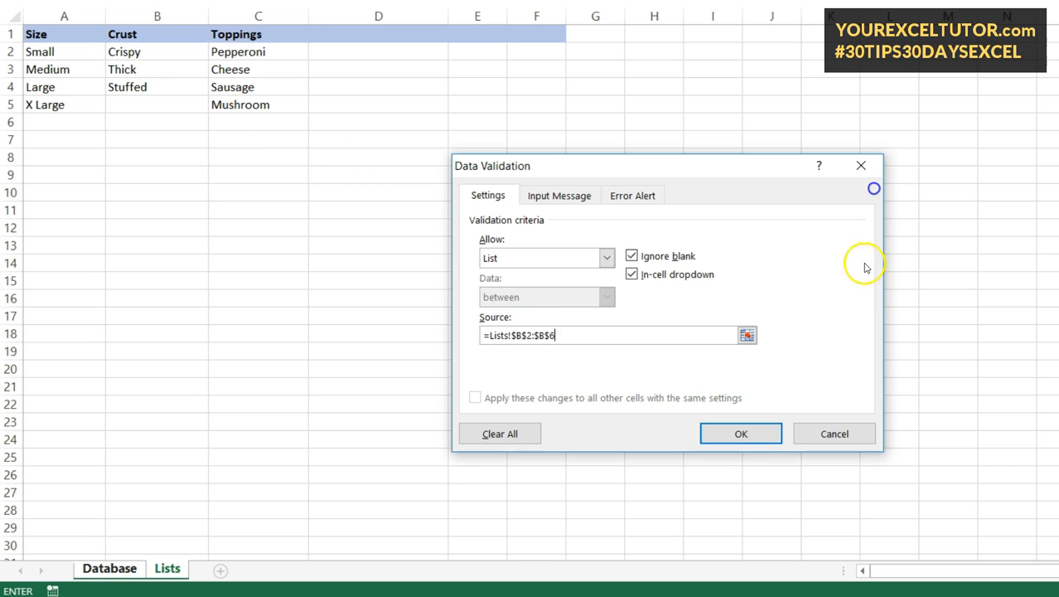
left_click(740, 433)
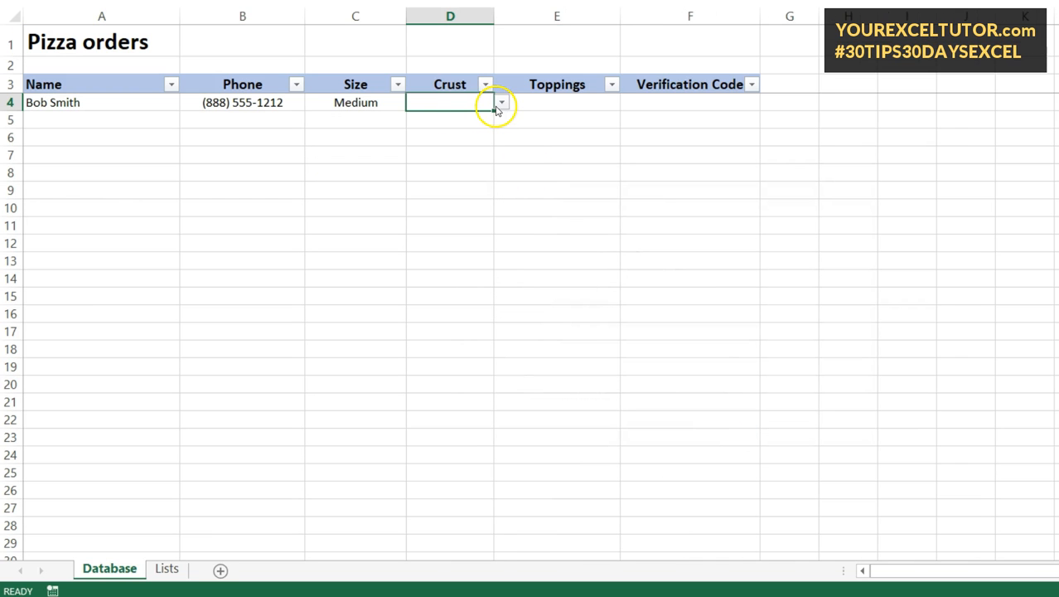
- Choose Thick from D4's crust dropdown
left_click(501, 103)
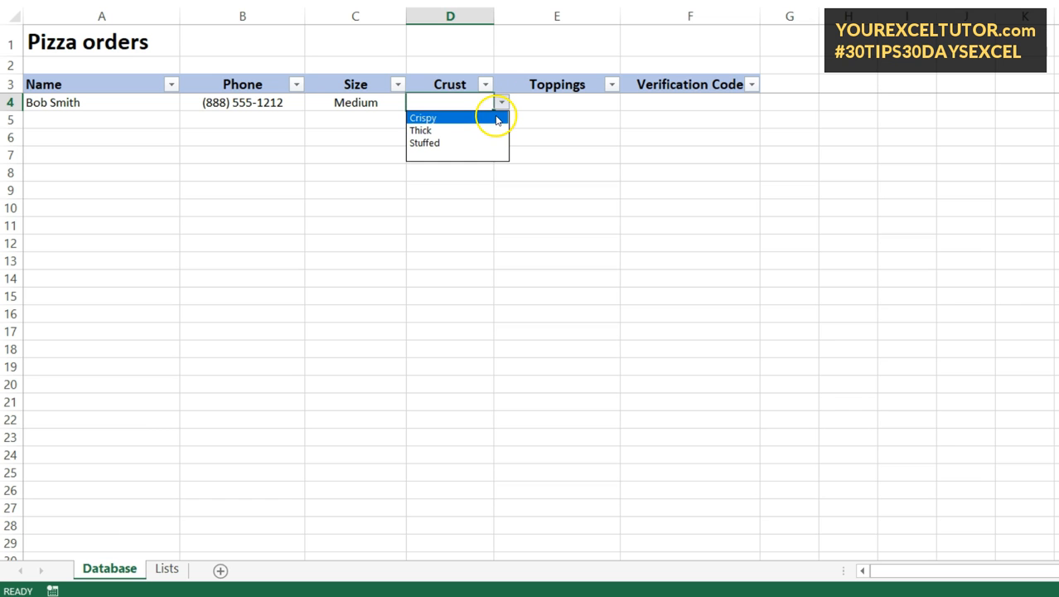
left_click(489, 130)
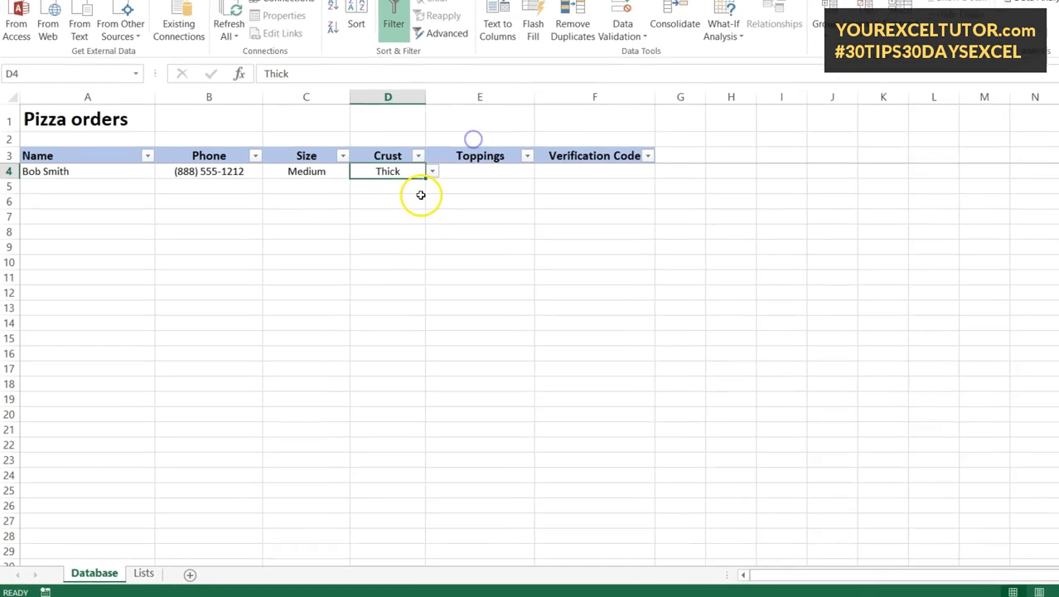
left_click(459, 171)
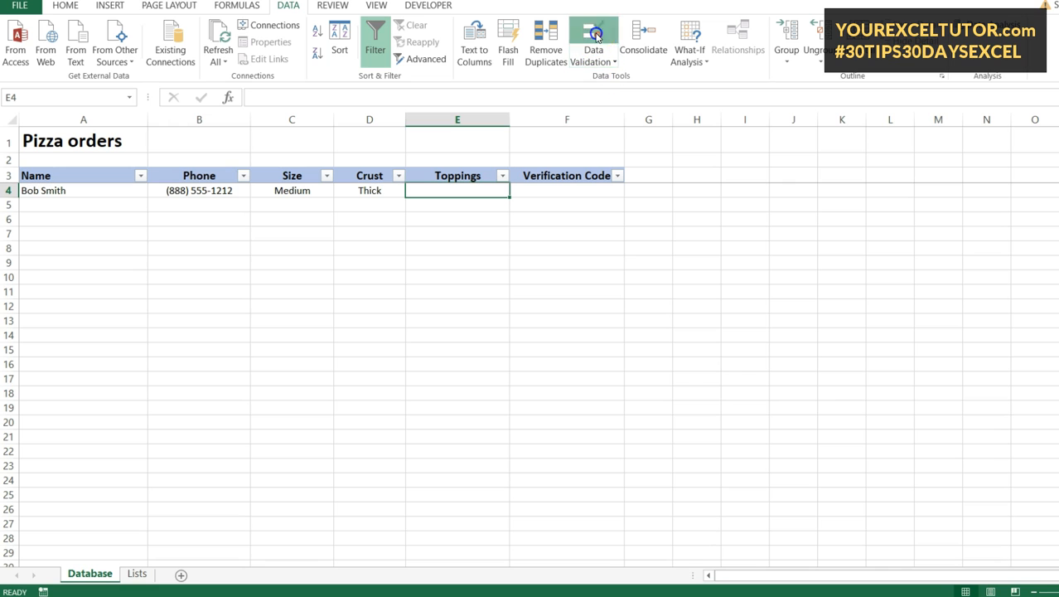
- Give E4 a List validation from the Toppings entries Lists C2:C8, with error alert off
left_click(593, 38)
left_click(498, 318)
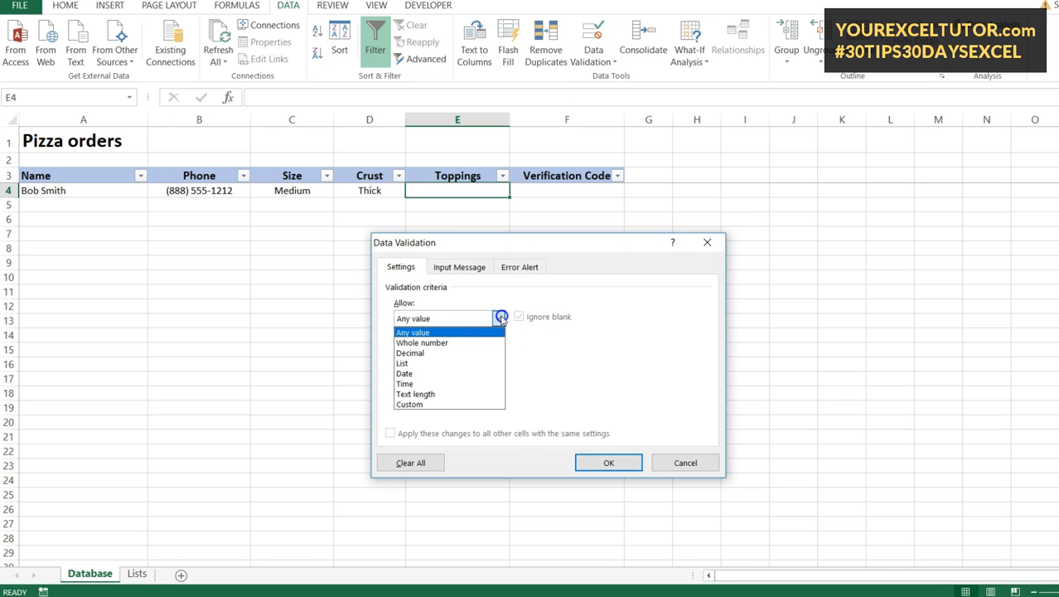
left_click(444, 368)
left_click(613, 381)
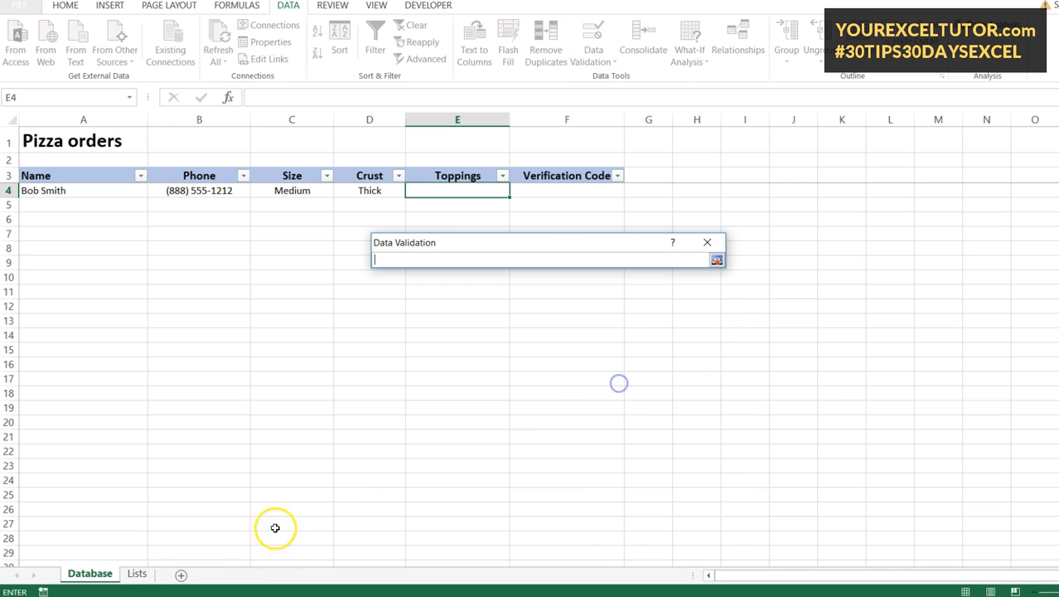
left_click(137, 573)
left_click_drag(208, 149, 211, 232)
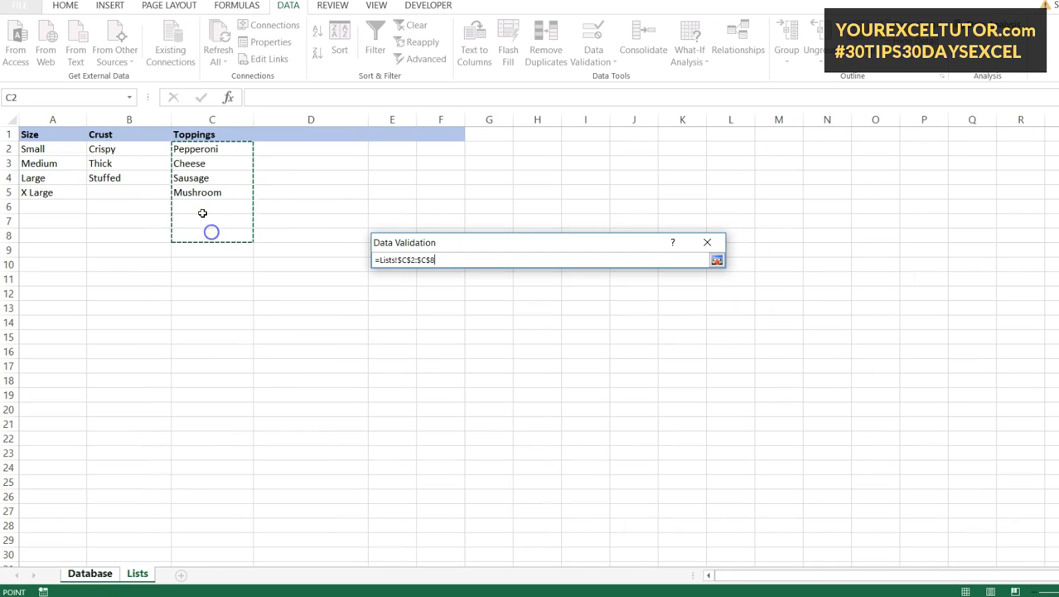
left_click(716, 260)
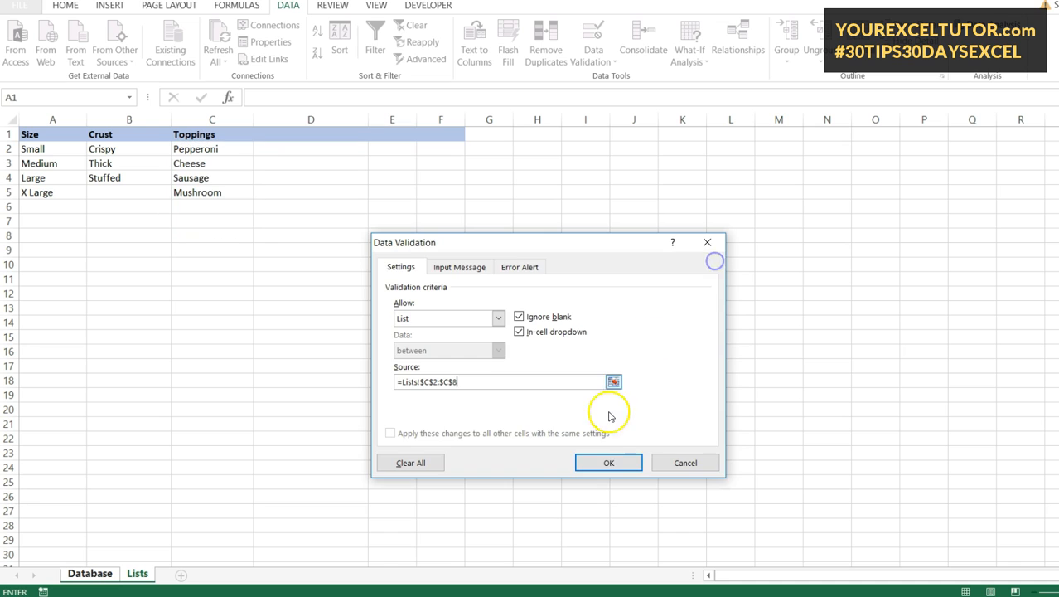
left_click(519, 267)
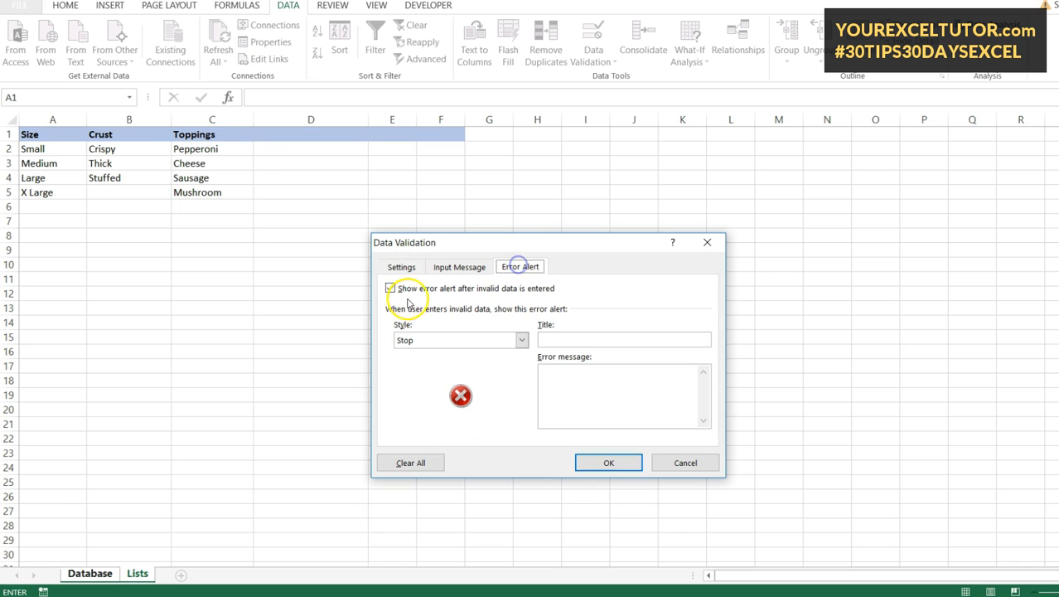
left_click(390, 288)
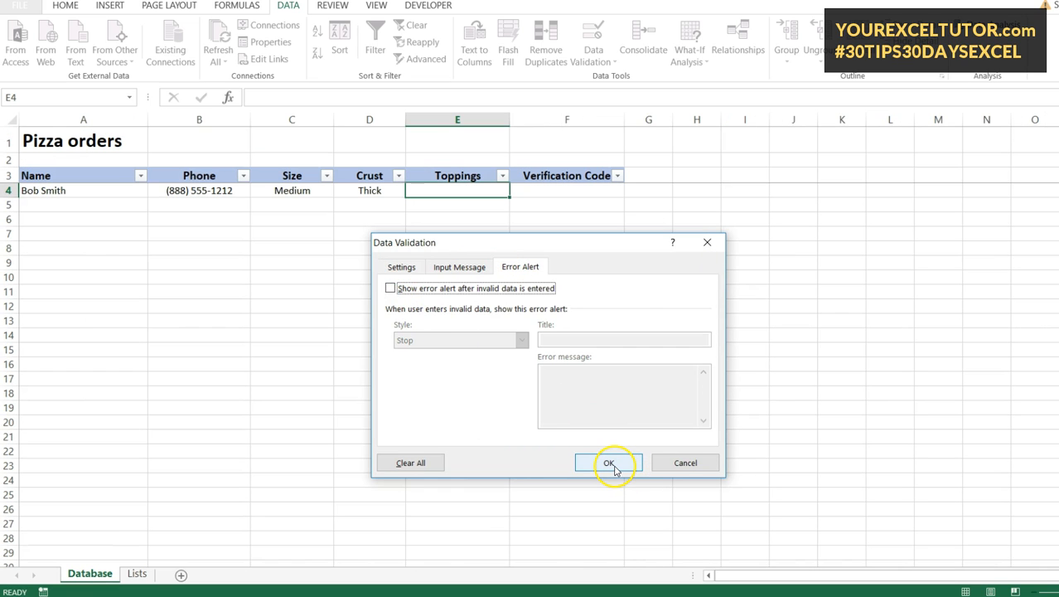
left_click(610, 464)
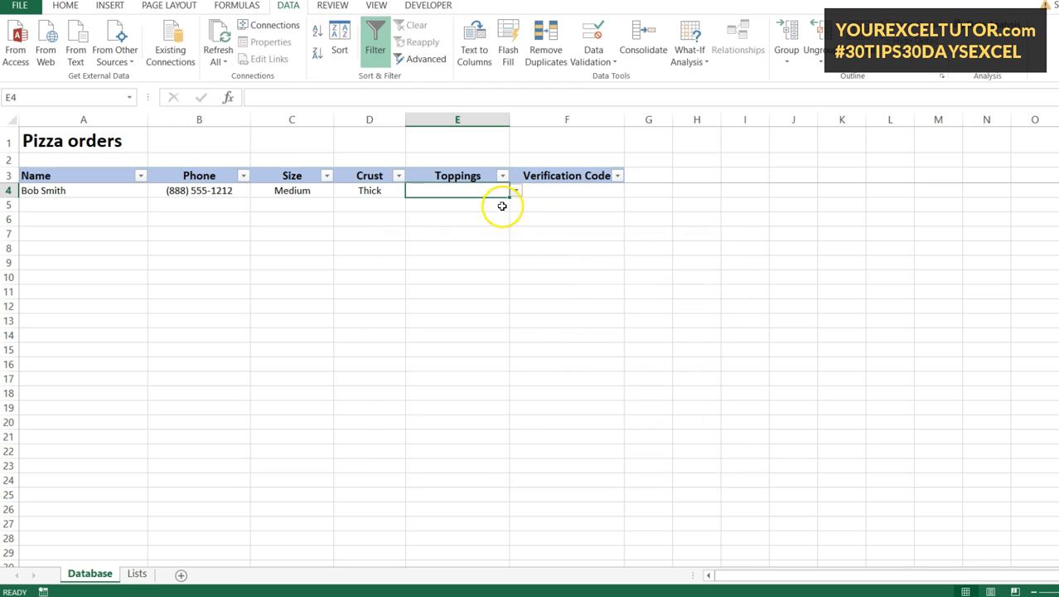
- Enter 'Sausage and mushroom' in E4 and widen column E to fit it
left_click(515, 192)
left_click(477, 224)
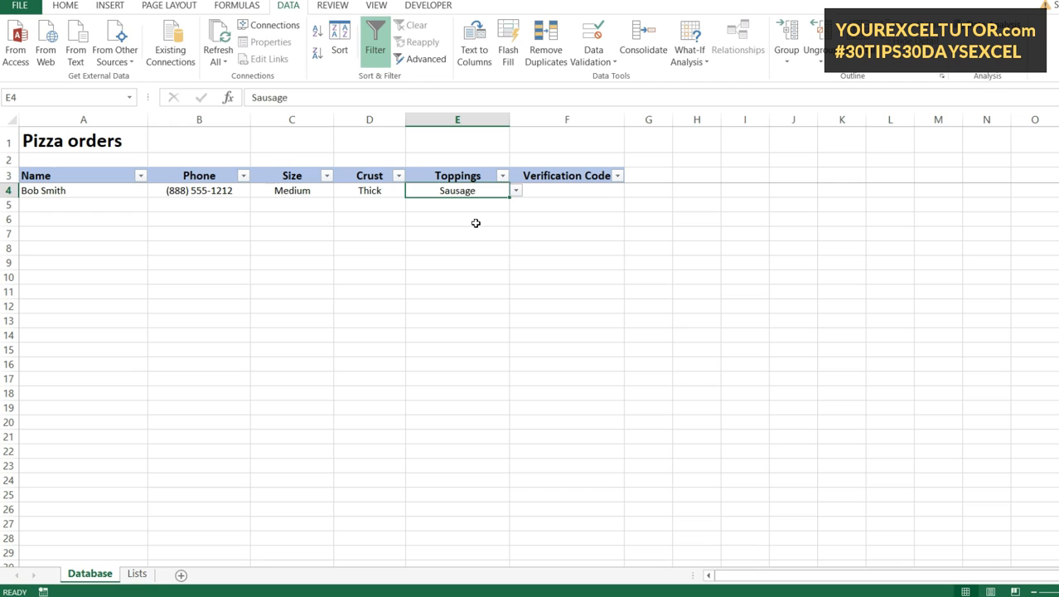
type("Sausa")
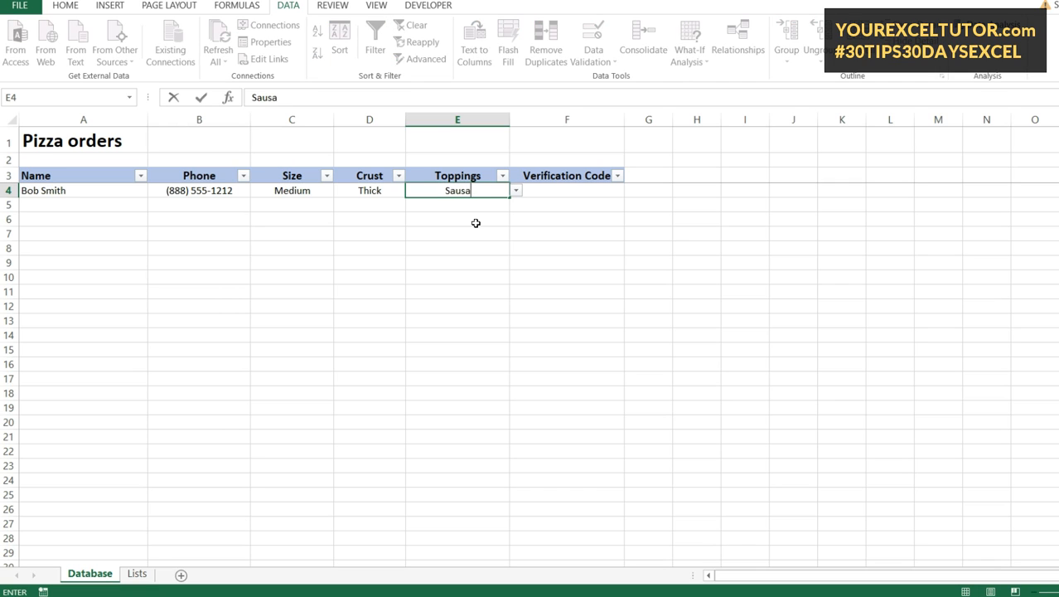
type("ge and mushroom")
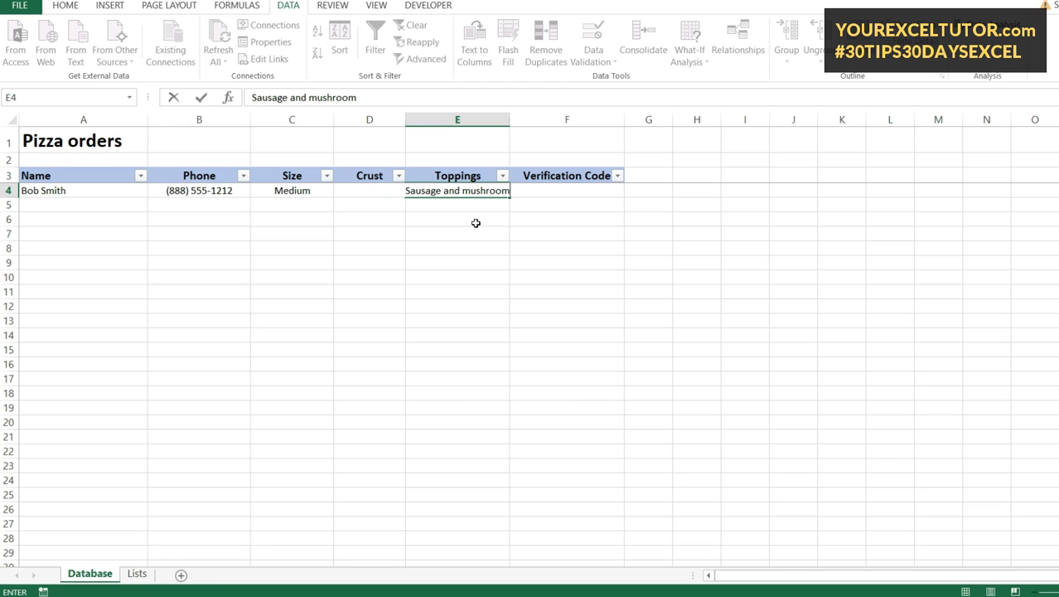
key("Return")
left_click_drag(509, 121, 533, 124)
left_click(515, 193)
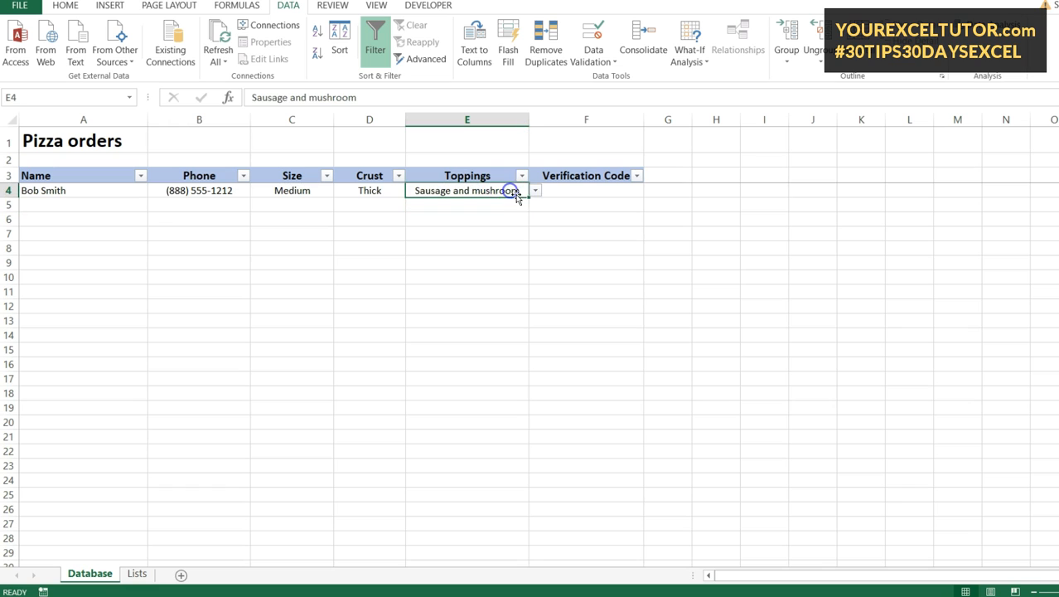
left_click(536, 193)
key("Escape")
left_click(585, 192)
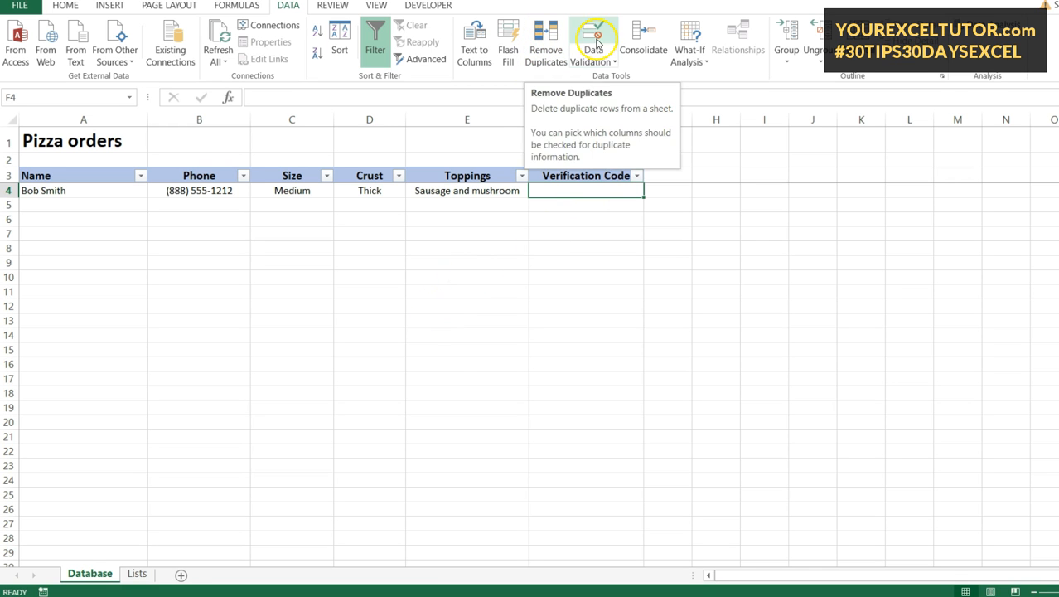
- Restrict F4 to text whose length equals 8 characters
left_click(593, 34)
left_click(314, 227)
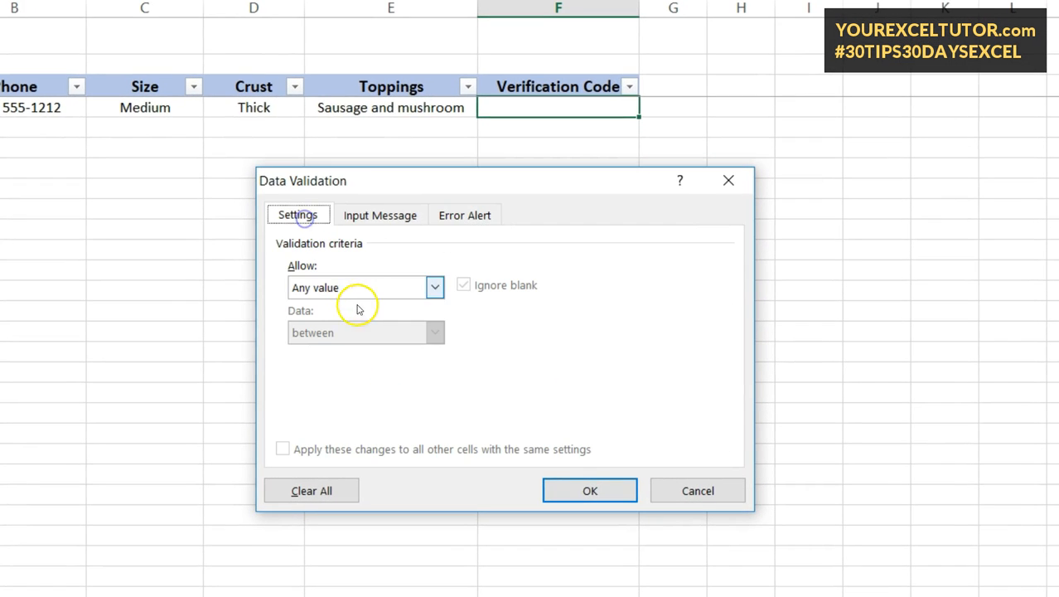
left_click(373, 288)
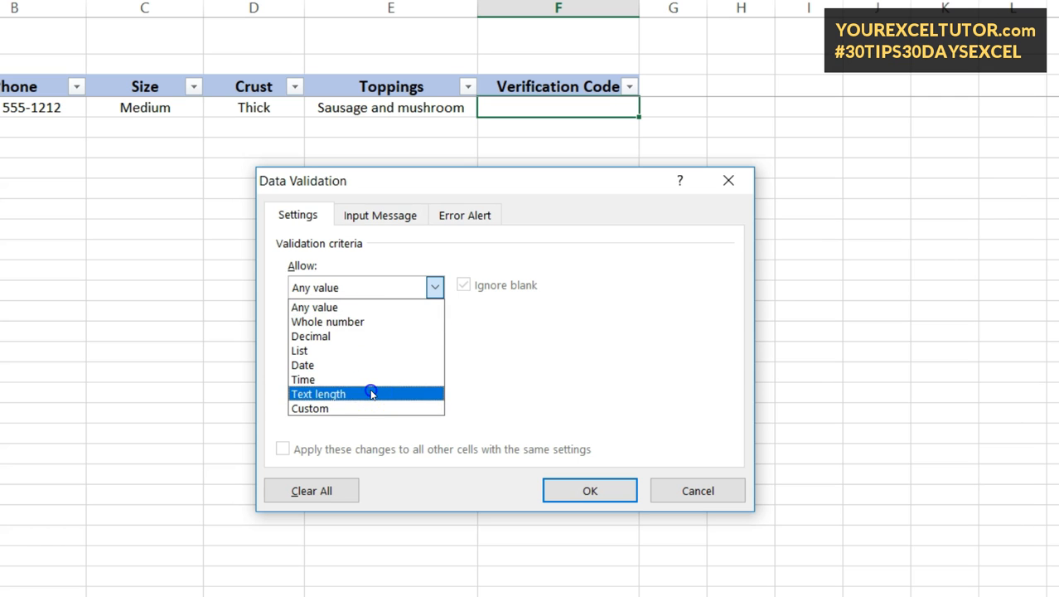
left_click(372, 393)
left_click(359, 332)
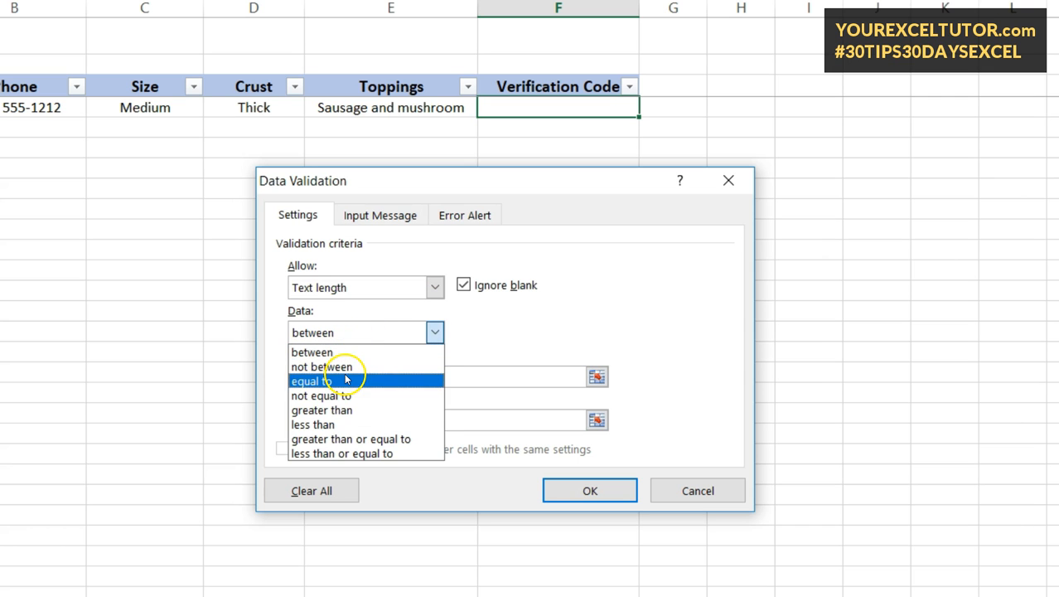
left_click(336, 382)
left_click(351, 372)
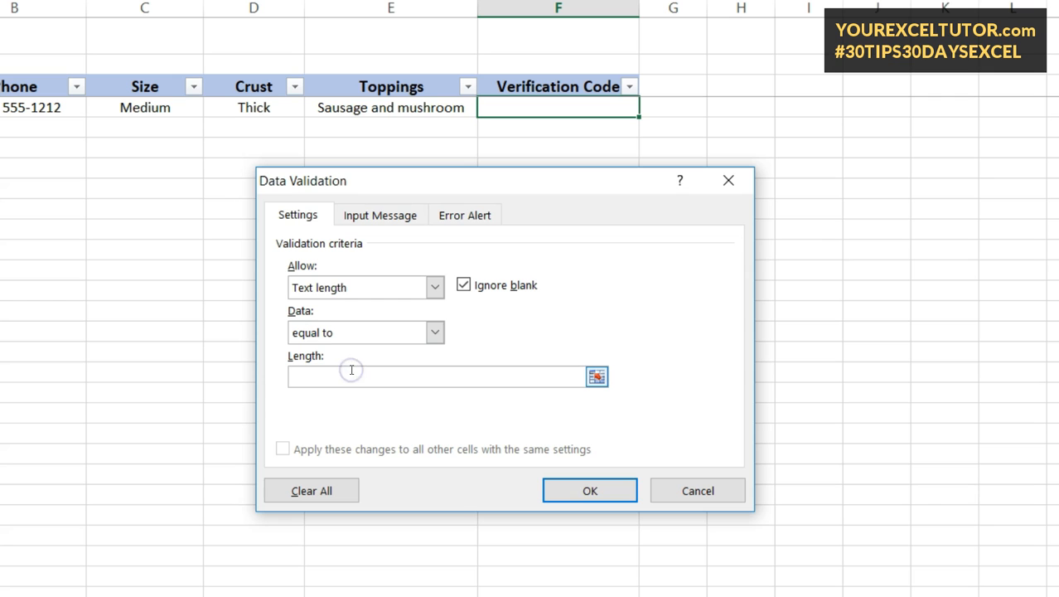
left_click(584, 492)
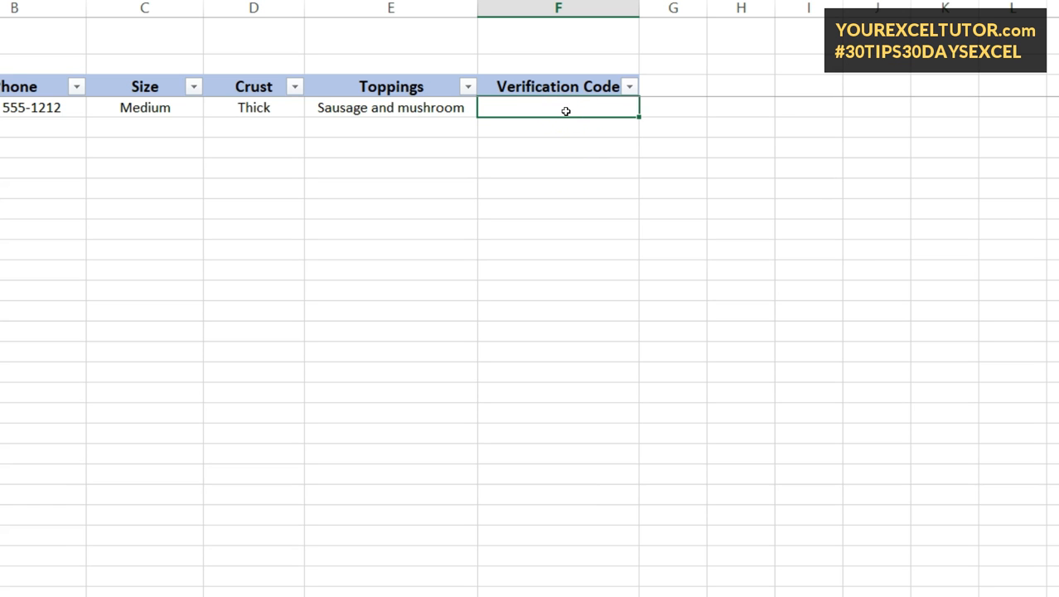
- Test the rule with a 7-character code and cancel the invalid-value error
type("asdfasd")
key("Return")
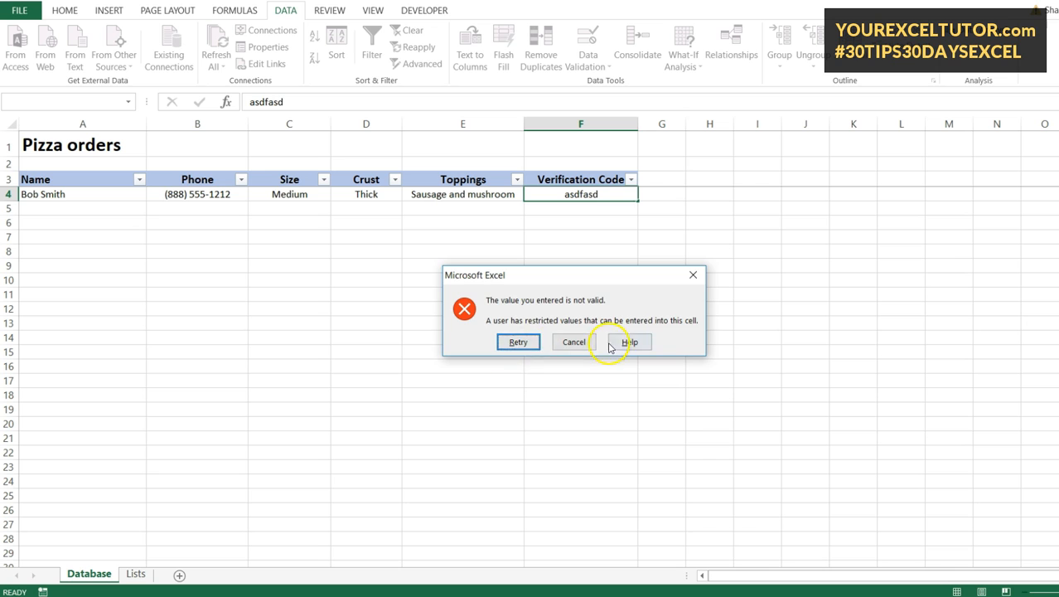
left_click(580, 341)
- Give the Verification Code validation rule the custom error message 'Code must be 8 digits'
left_click(586, 53)
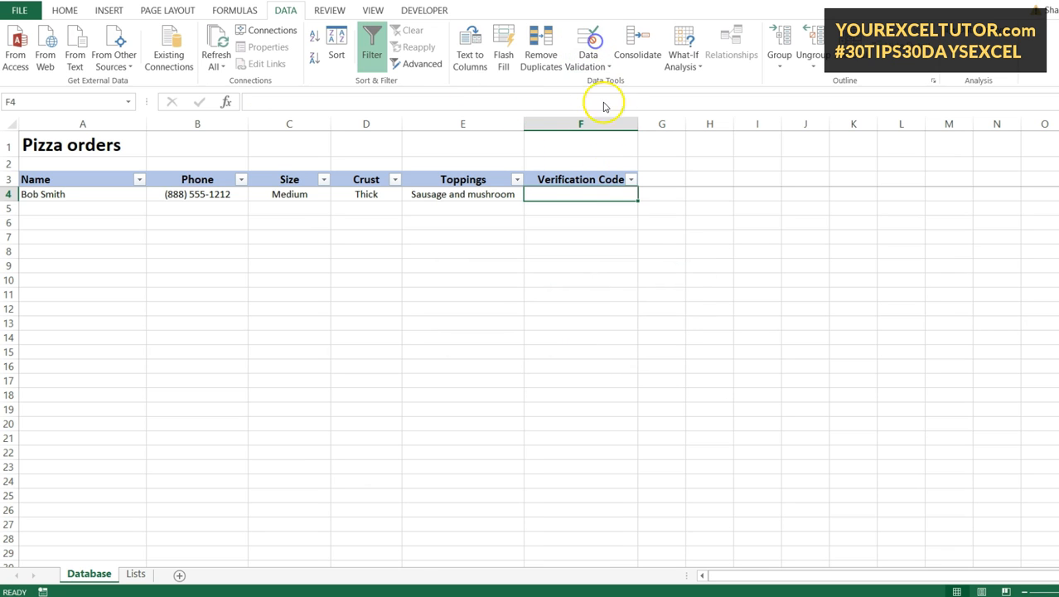
left_click(512, 270)
left_click(563, 386)
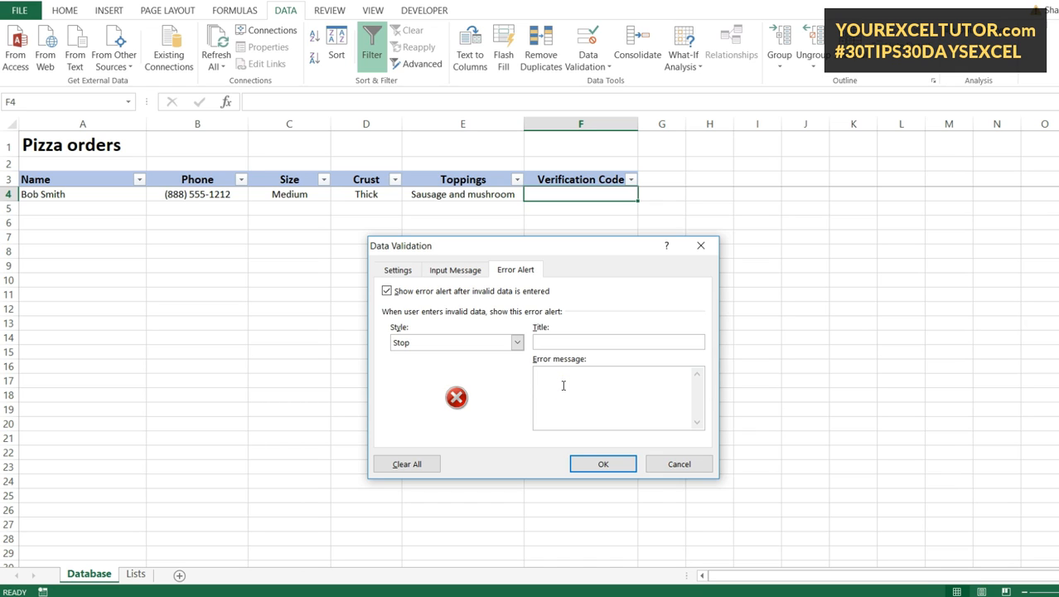
type("Code must be 8 digits")
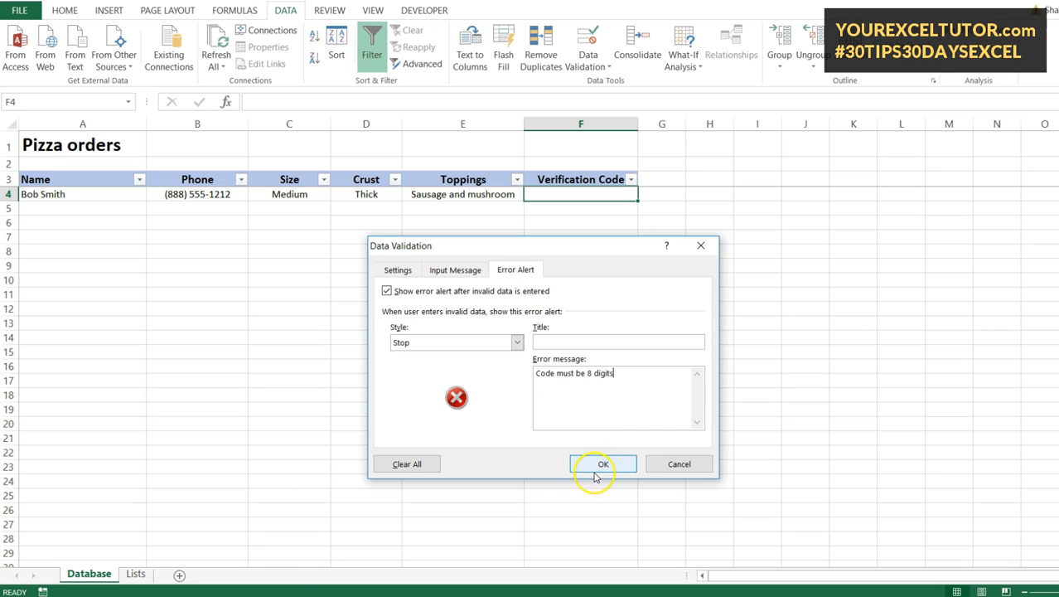
left_click(598, 464)
- Confirm a too-short code is rejected, then retry and enter a valid 8-character verification code
type("asdf")
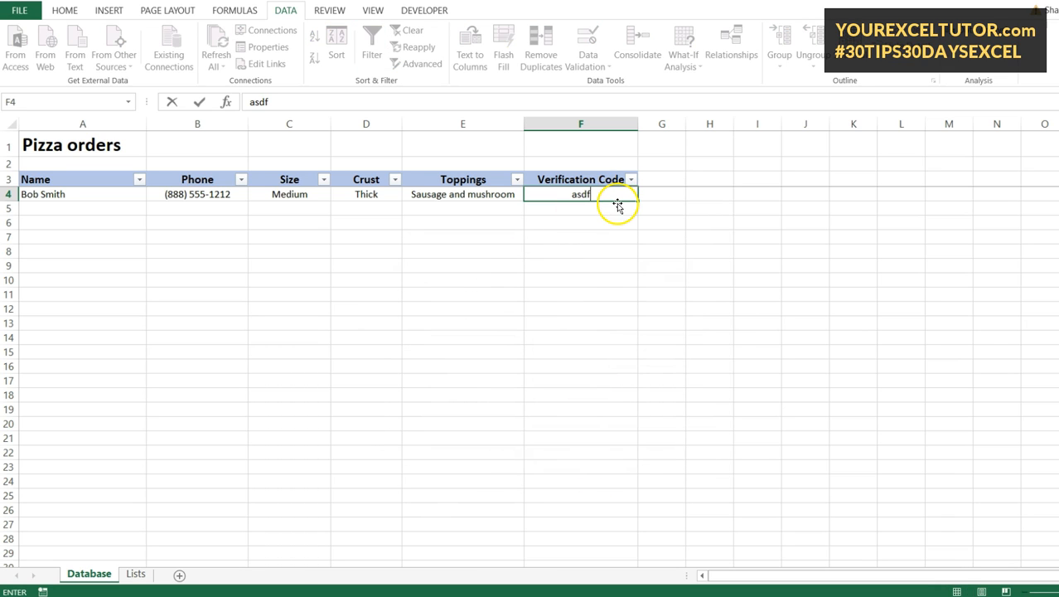
key("Return")
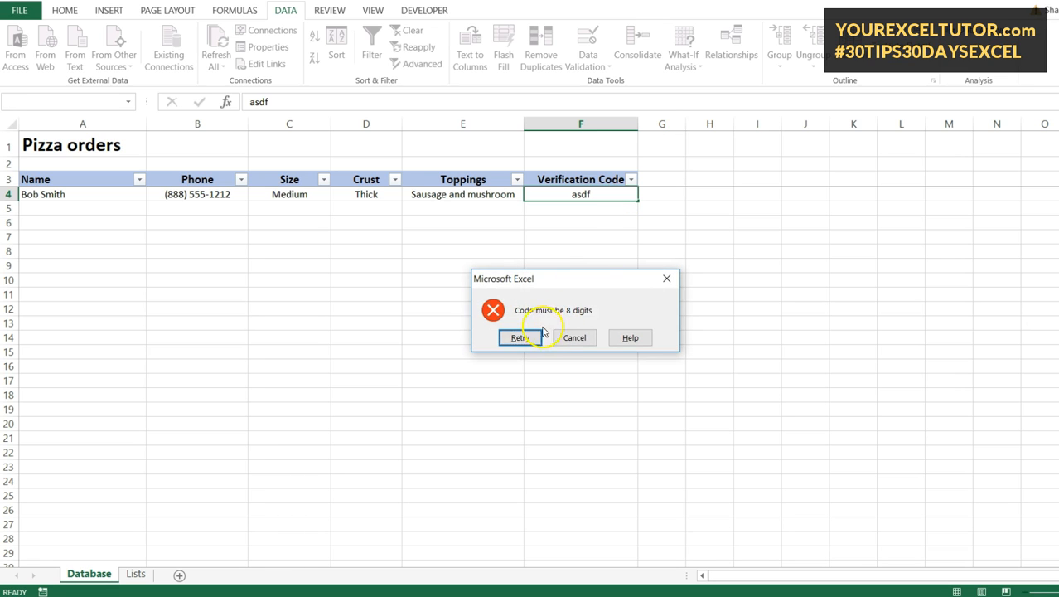
left_click(524, 337)
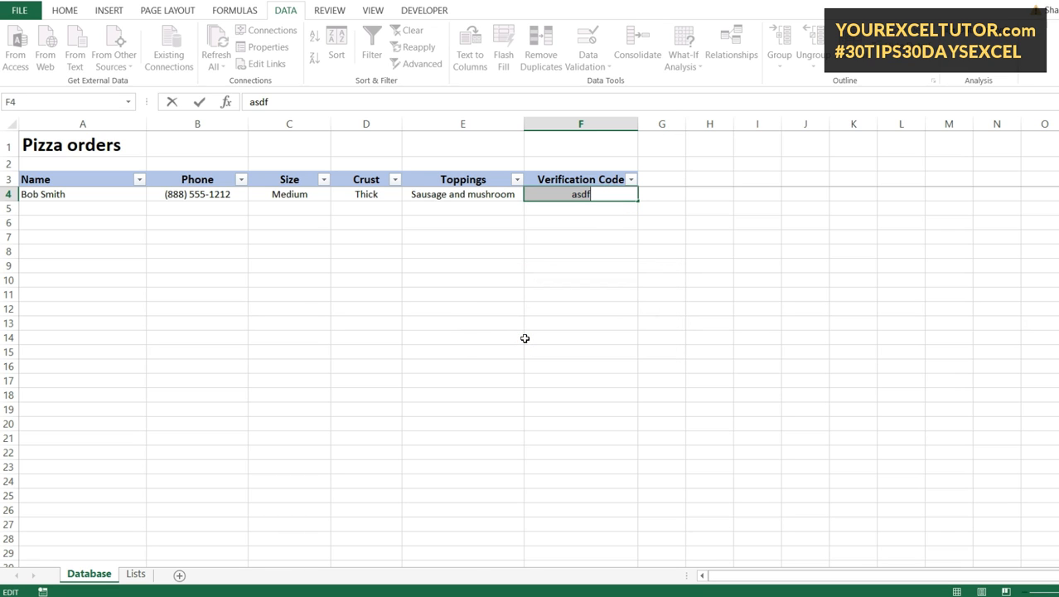
type("asdg")
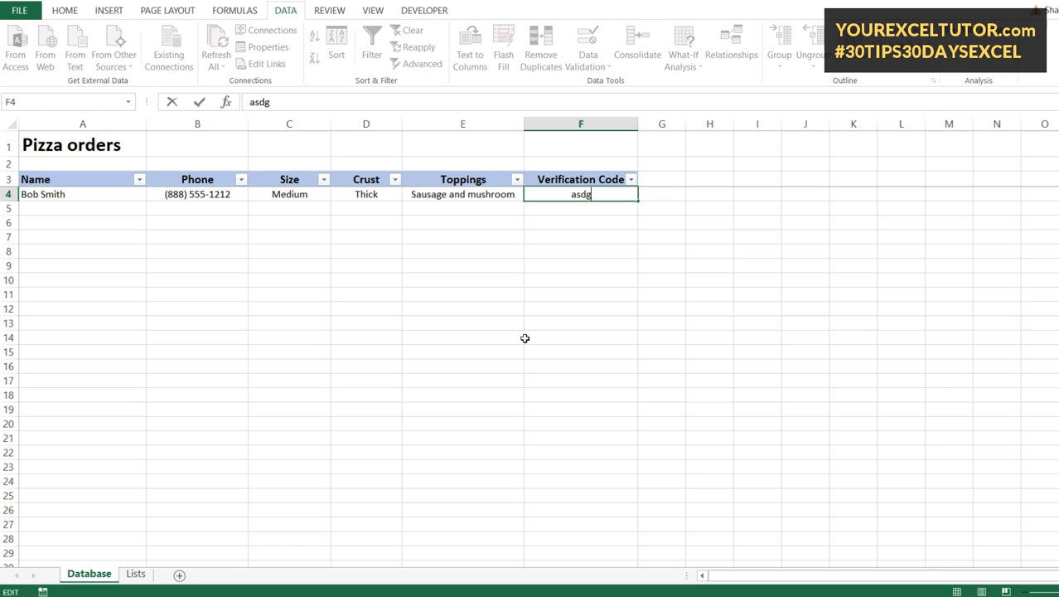
type(";led")
key("Return")
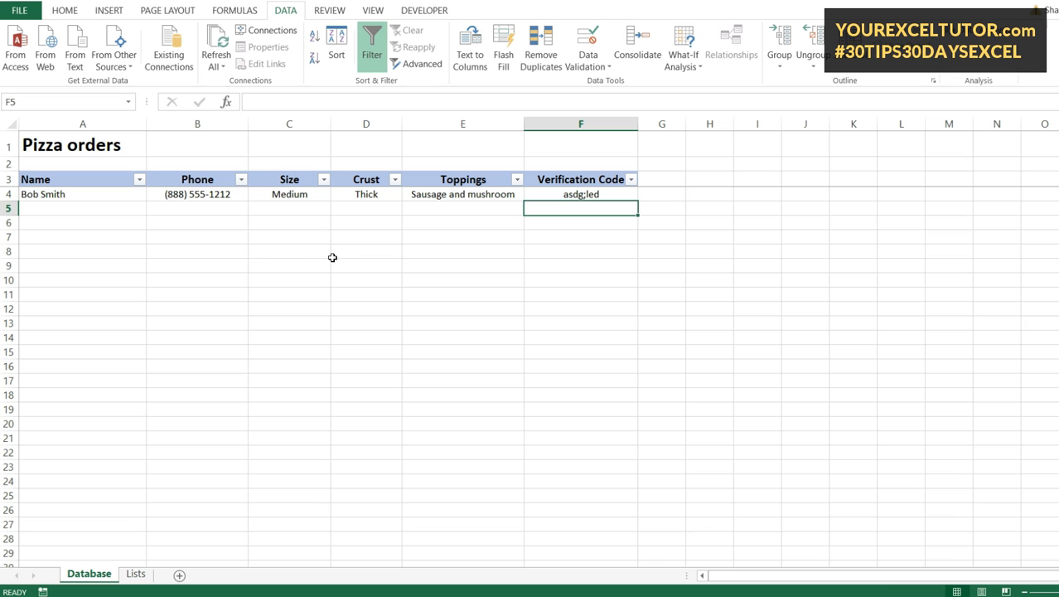
left_click(135, 574)
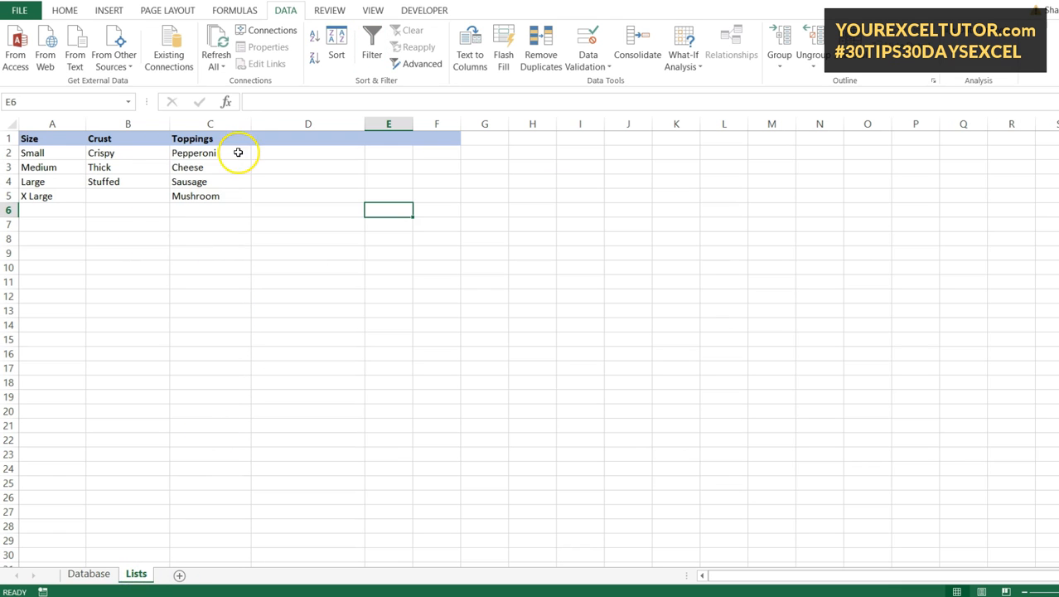
left_click(89, 574)
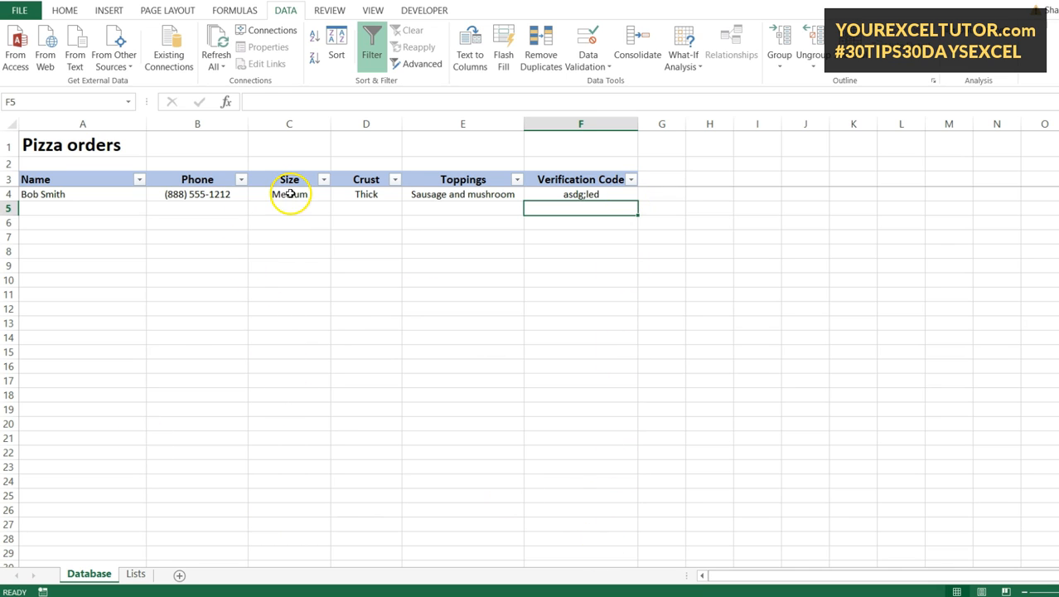
left_click(307, 206)
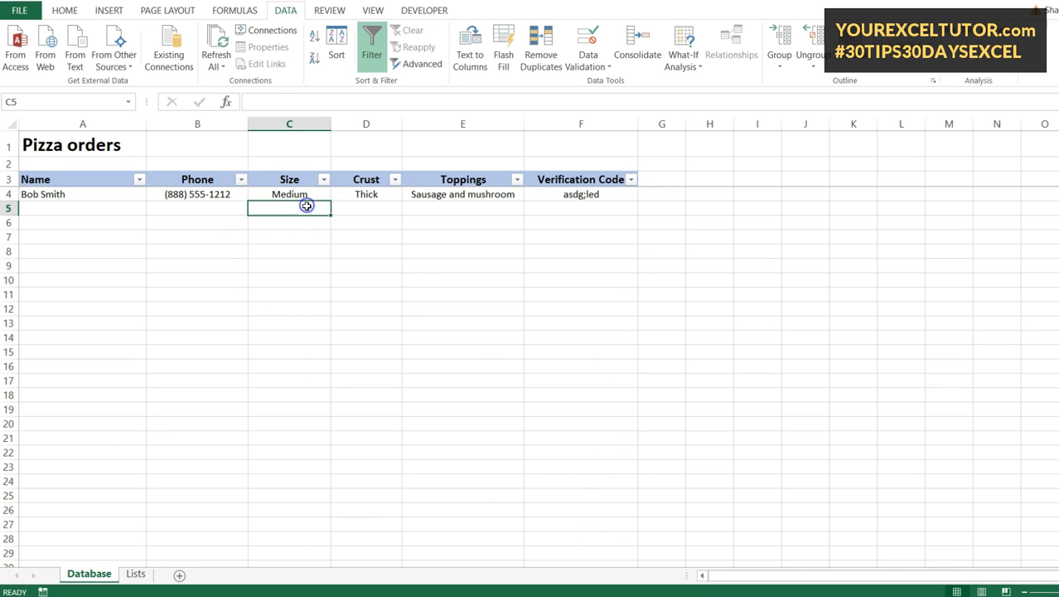
left_click(307, 198)
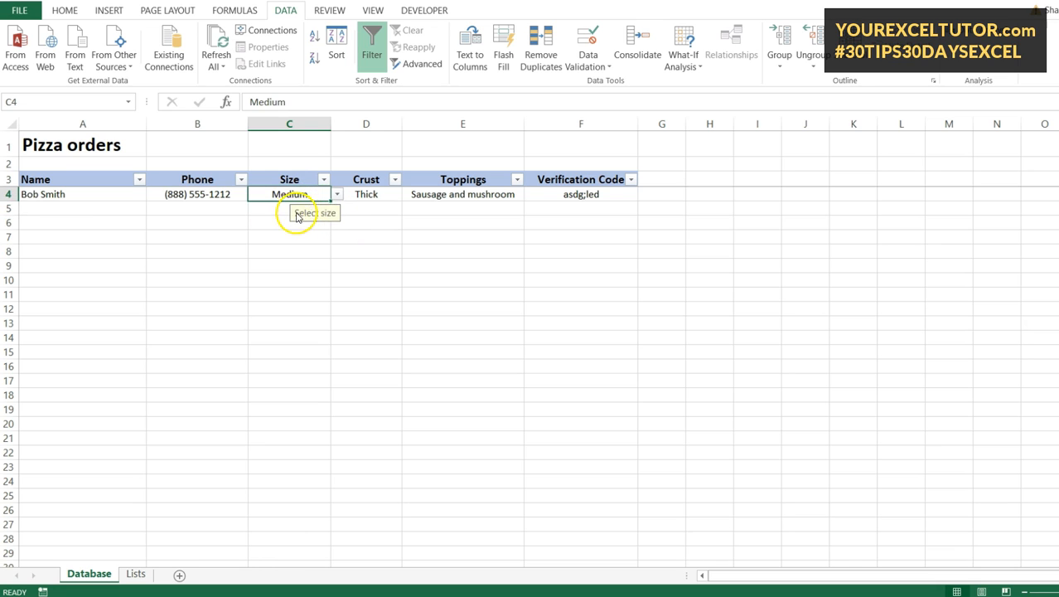
left_click(286, 208)
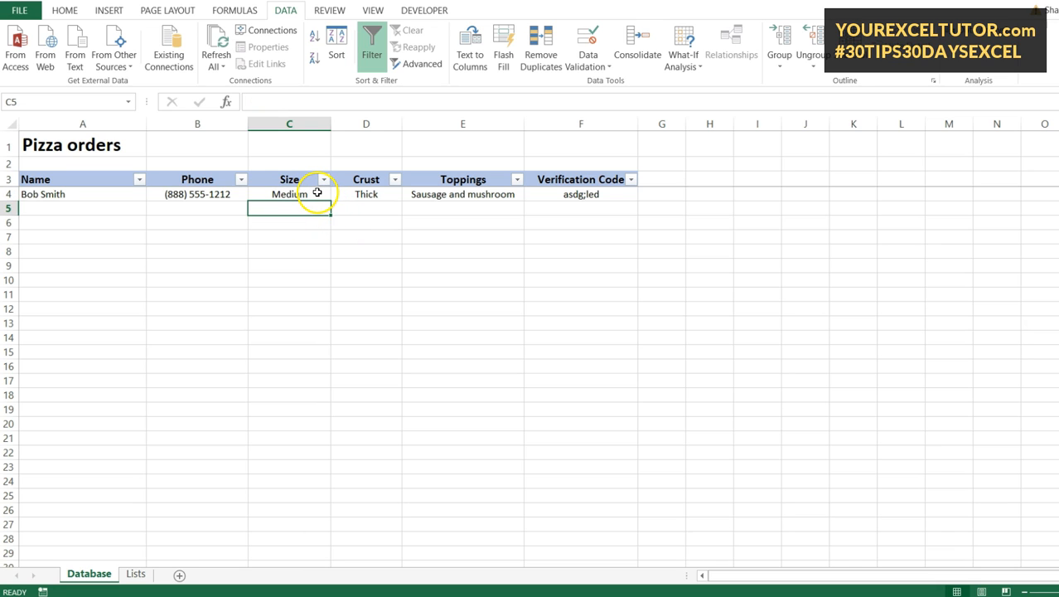